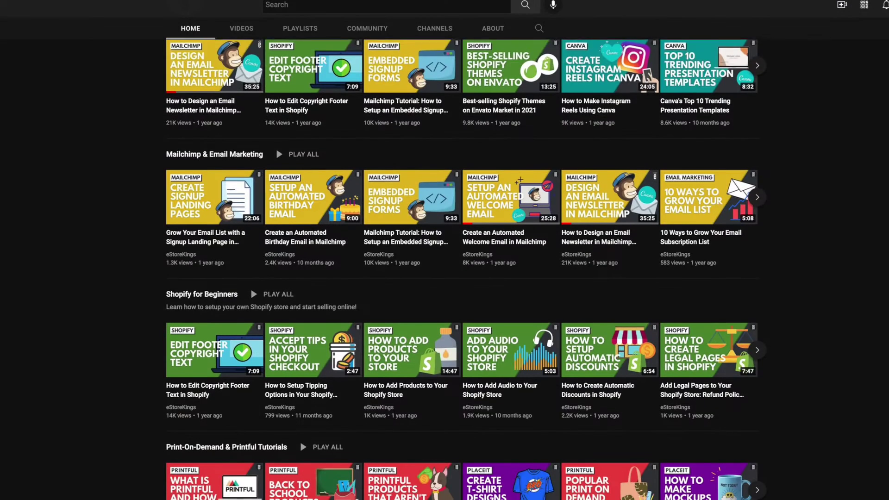
Search the templates for 'linkedin' and pick the LinkedIn Banners suggestion to list its templates
scroll(445, 250, down, 2)
scroll(444, 250, down, 3)
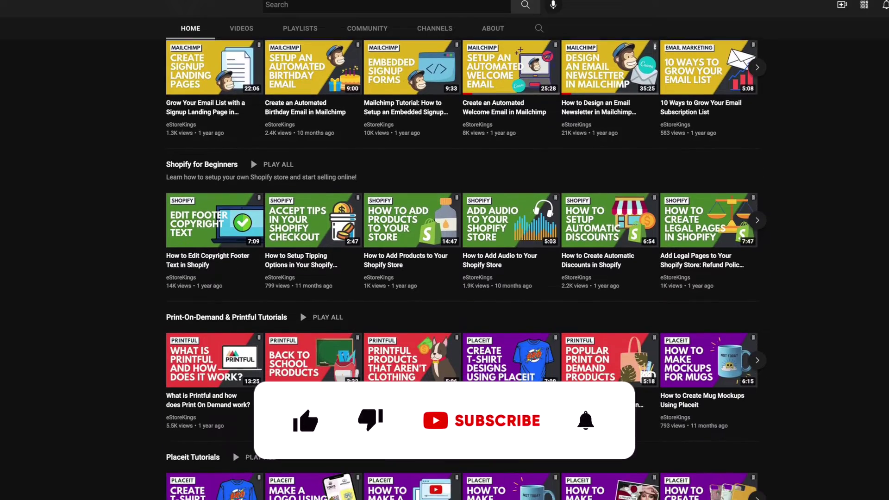
scroll(444, 250, down, 3)
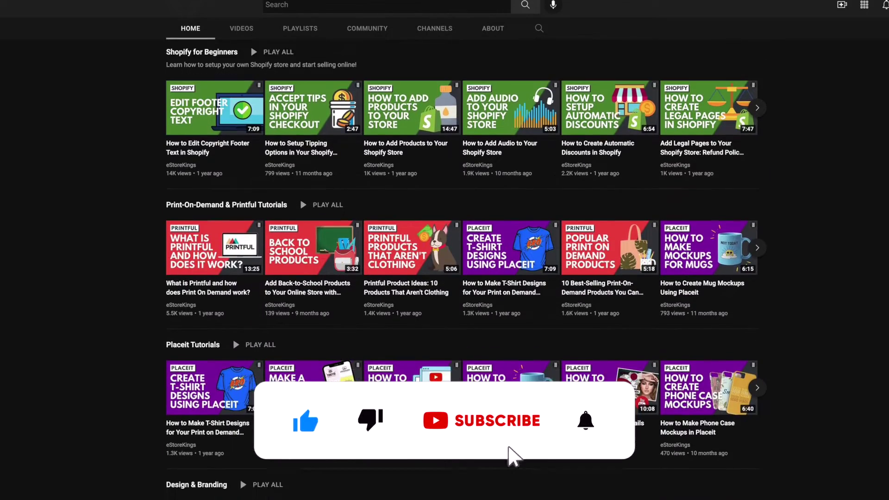
scroll(444, 250, down, 3)
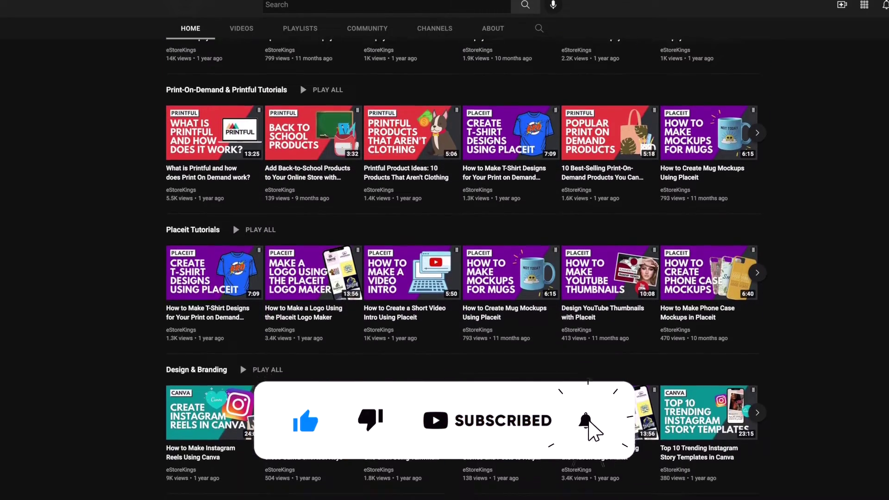
scroll(445, 250, down, 3)
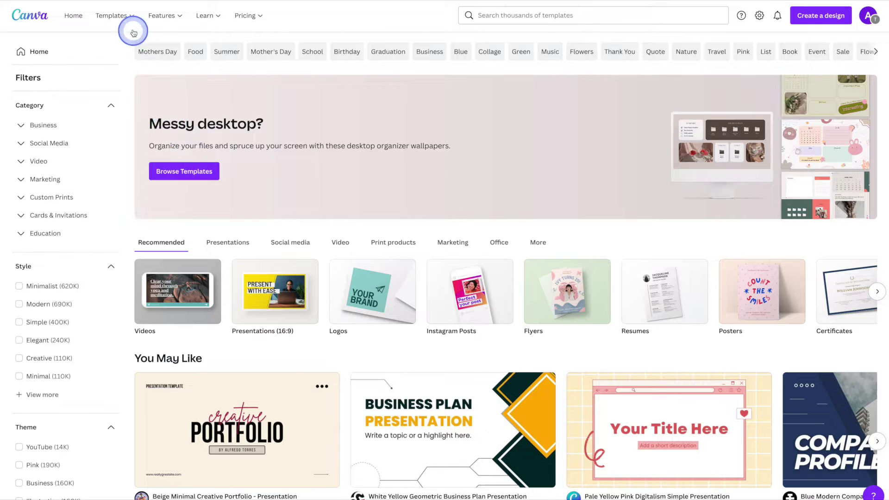
mouse_move(129, 18)
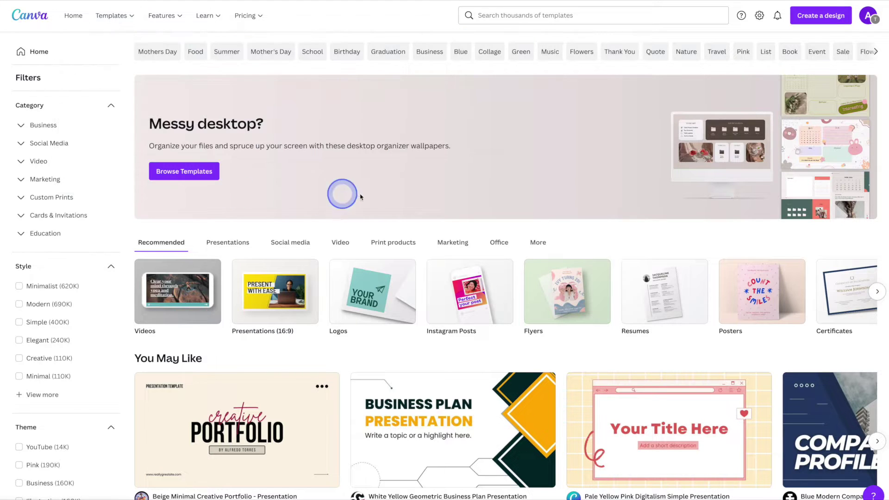
click(563, 21)
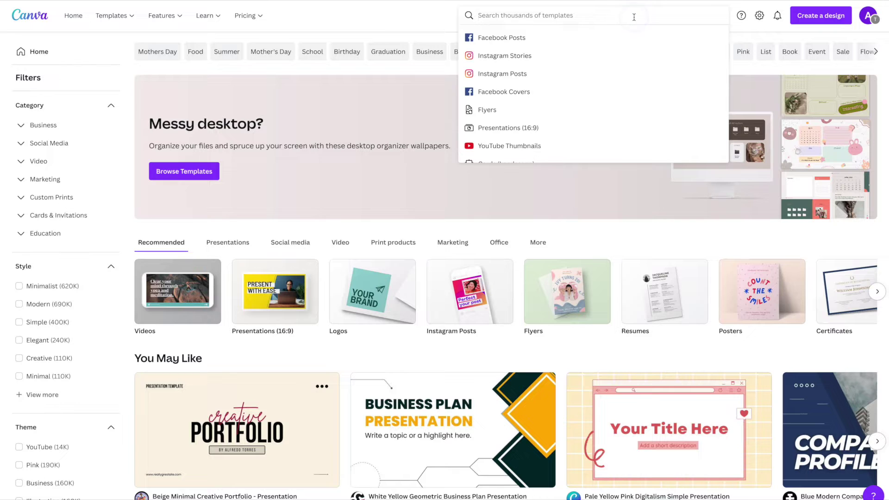
text(linkedin)
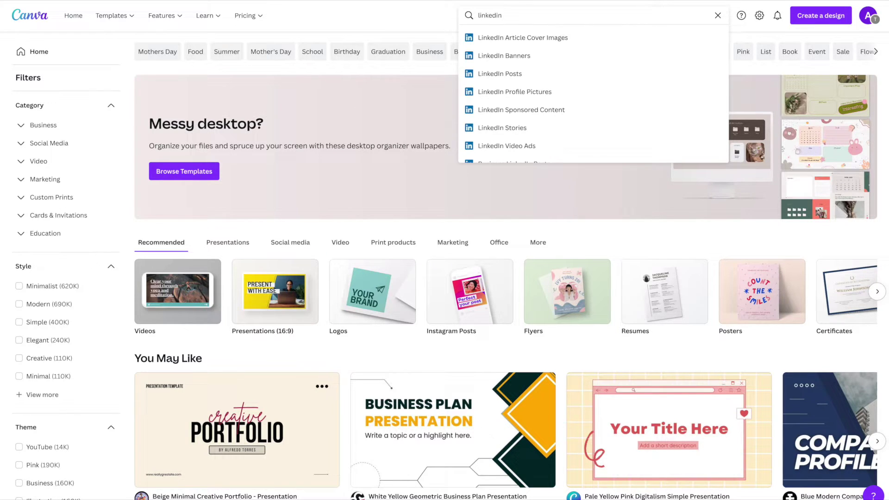
key(Down)
key(Down)
key(Down)
key(Up)
key(Return)
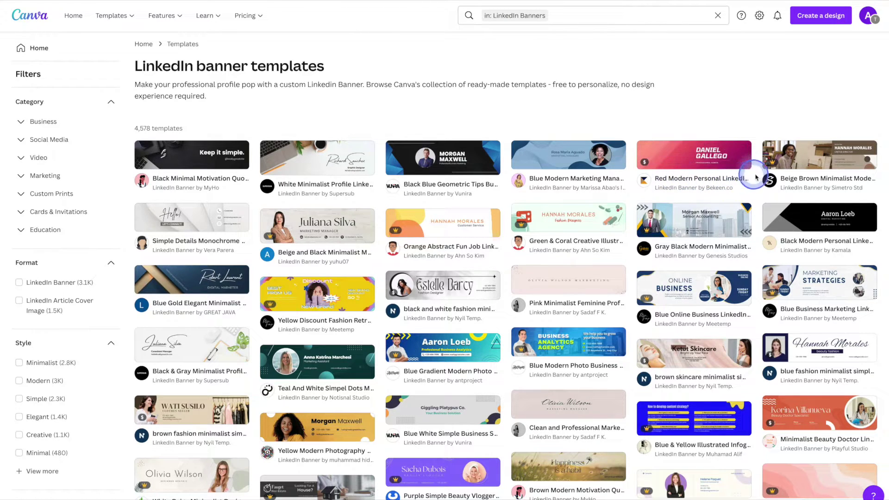
Check whether the Beige Brown banner is Pro-only, then preview the White Minimalist Profile LinkedIn Banner
click(777, 163)
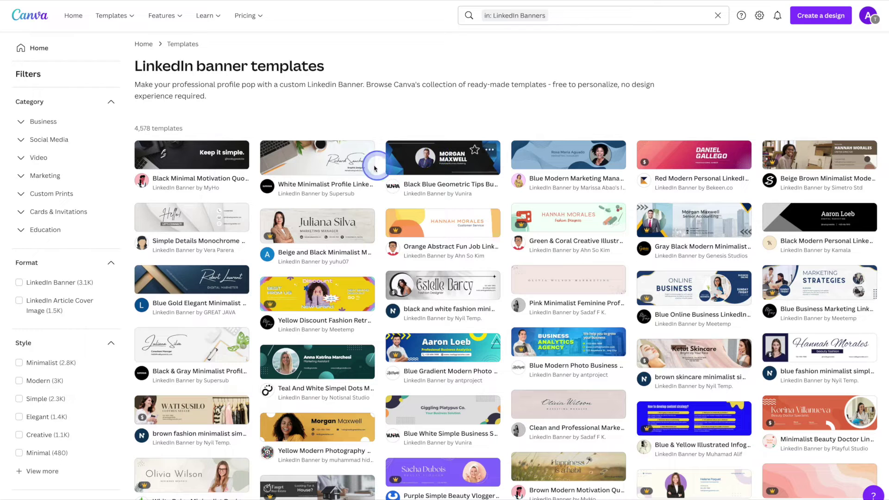
click(305, 166)
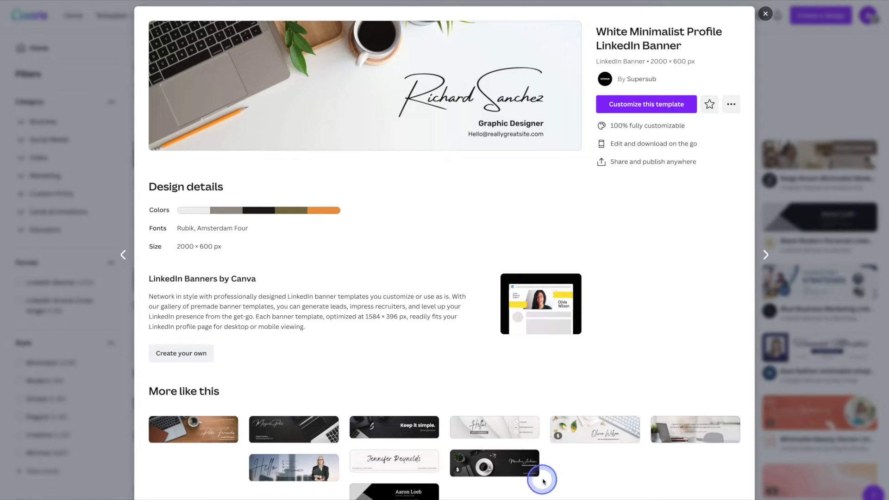
Choose Customize this template on the White Minimalist Profile LinkedIn Banner
mouse_move(525, 458)
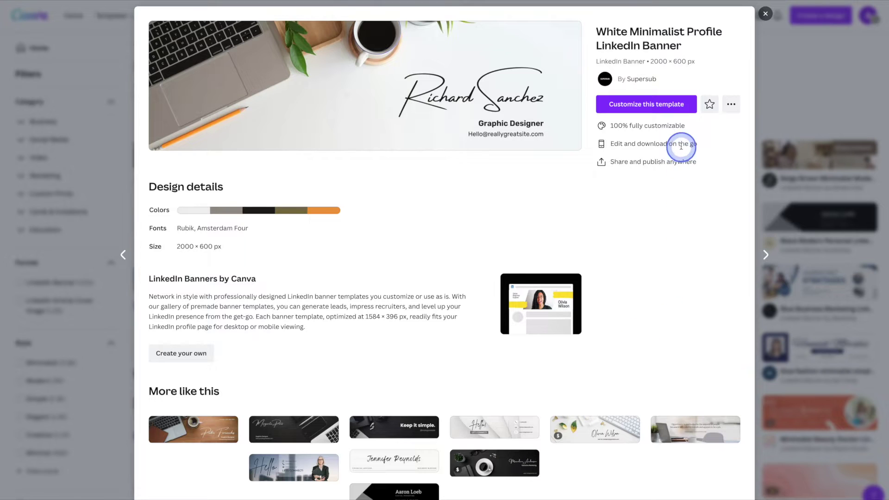
click(664, 110)
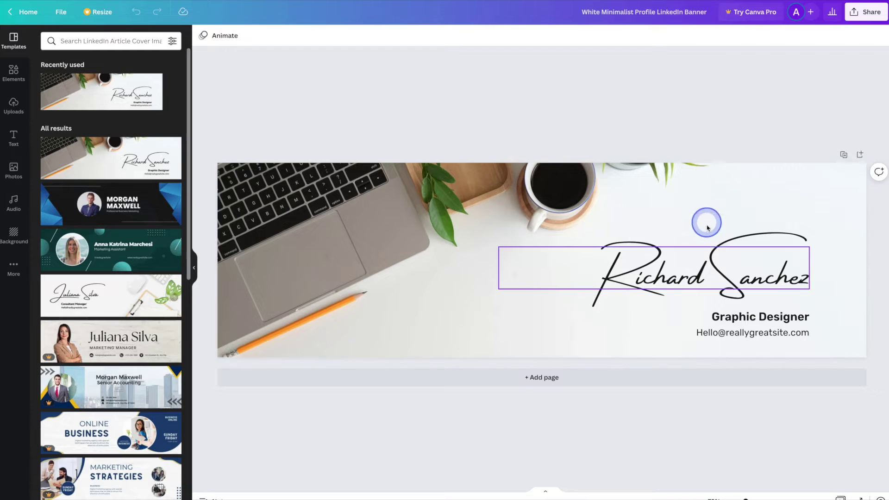
Replace the signature name with a new person's name and retype the job title as Web Developer
click(712, 262)
click(711, 262)
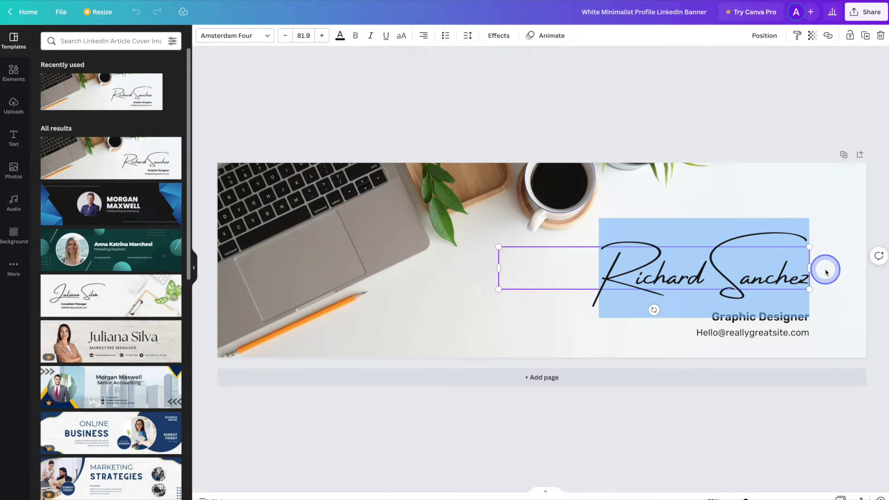
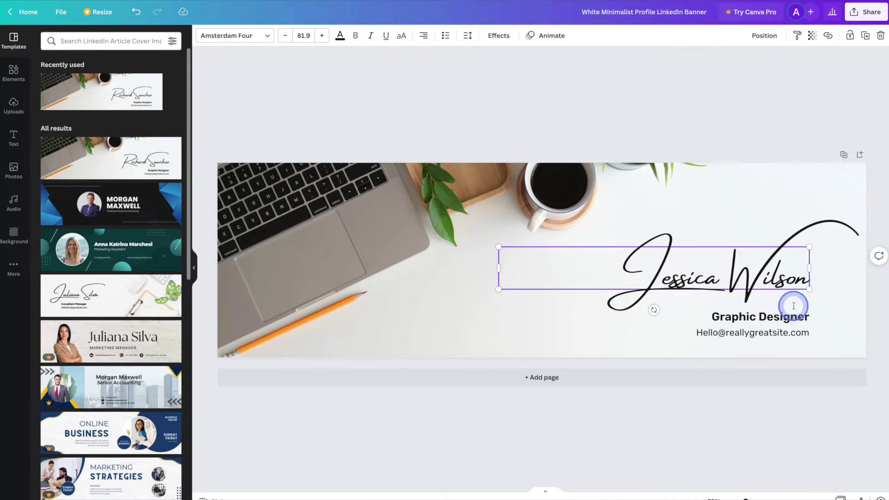
click(794, 311)
click(790, 315)
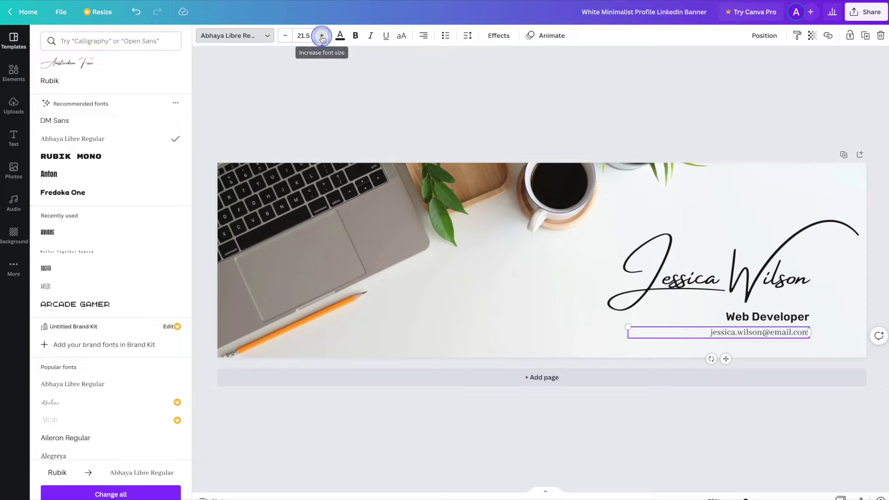
Enlarge the email text to size 23.5 and colour it brown after trying other tones
click(321, 36)
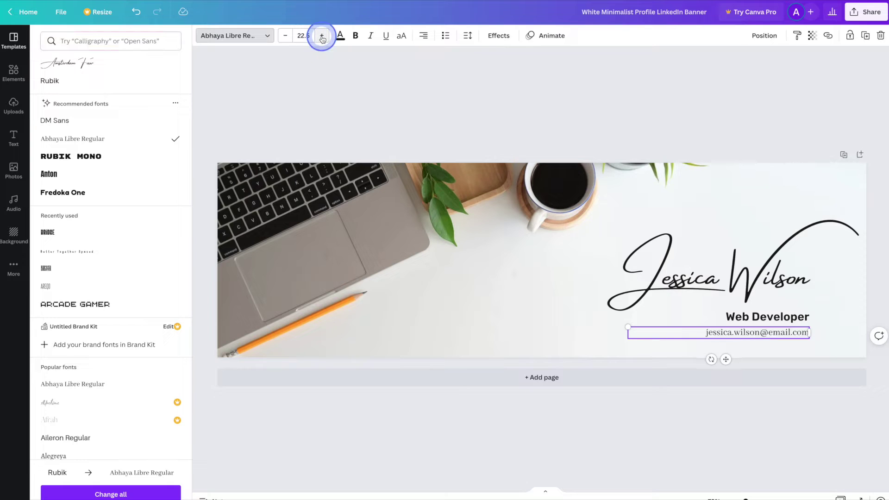
click(322, 36)
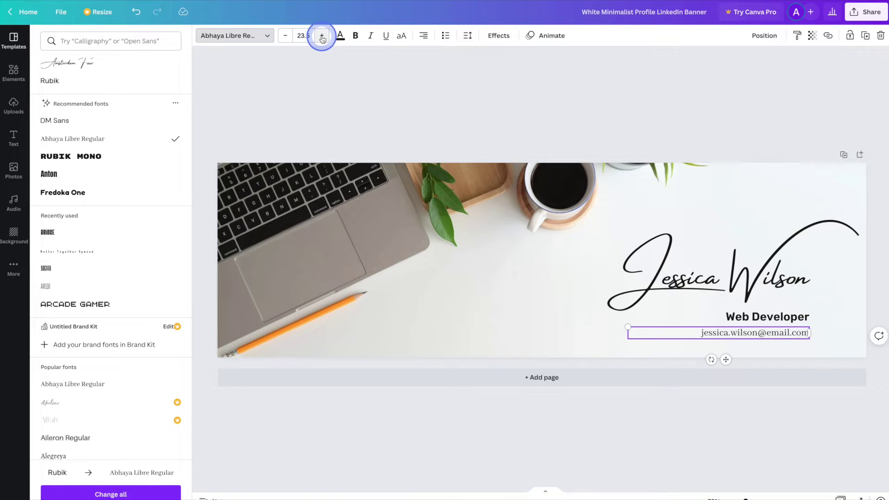
click(340, 36)
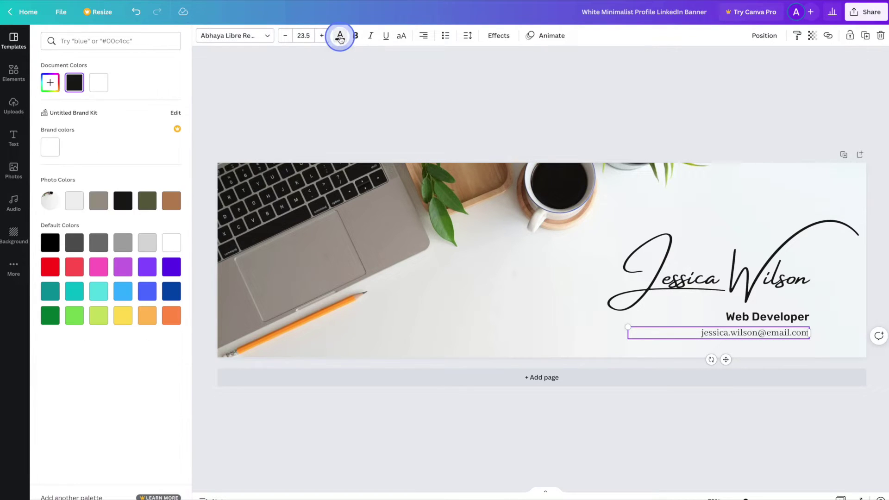
click(171, 201)
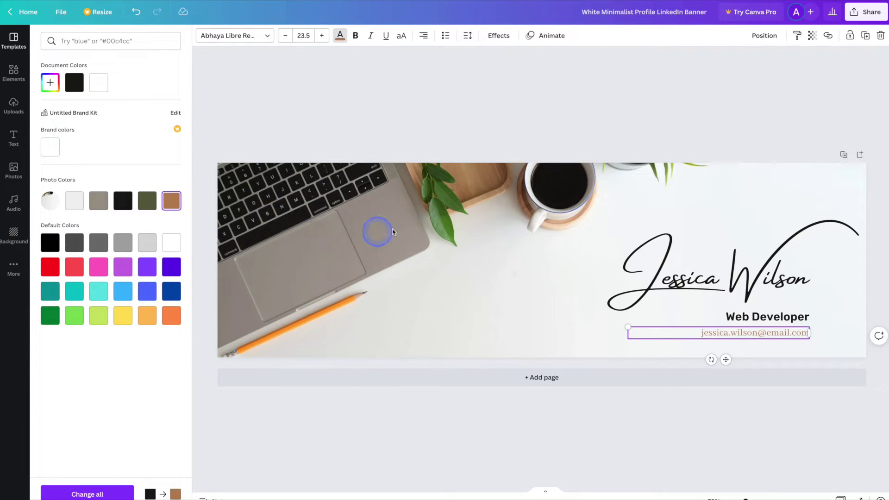
click(147, 202)
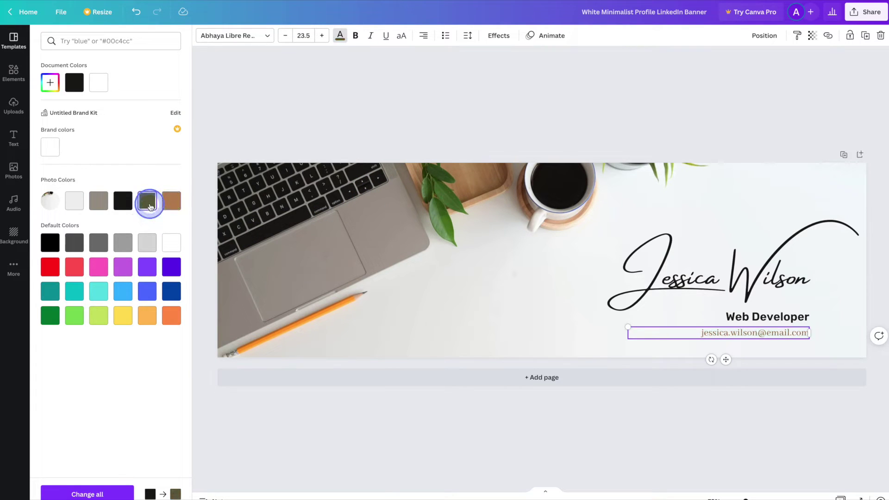
click(122, 202)
click(100, 202)
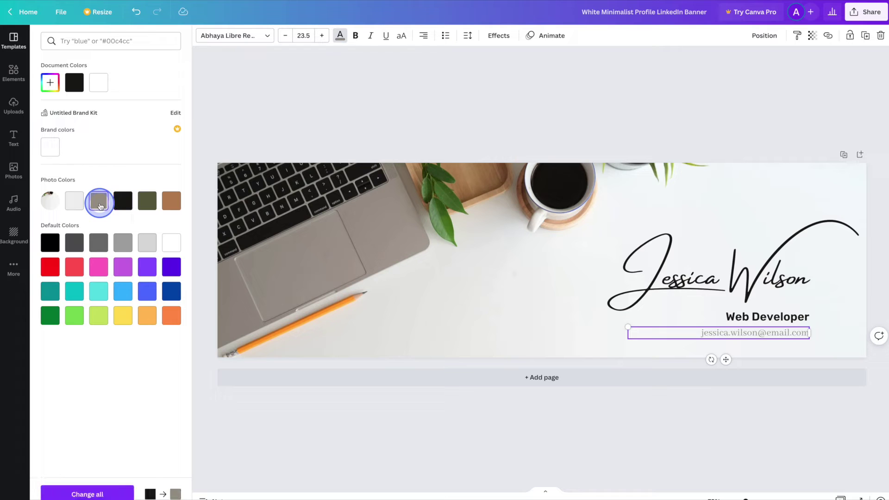
click(99, 242)
click(172, 204)
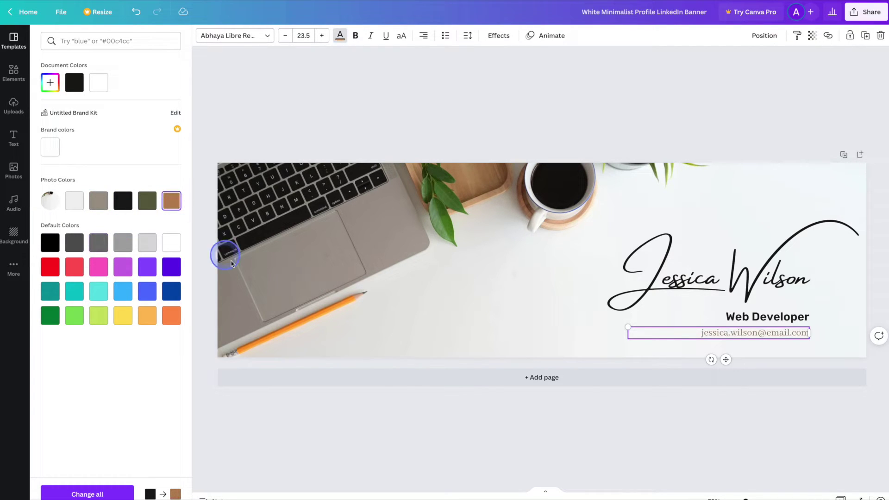
click(504, 430)
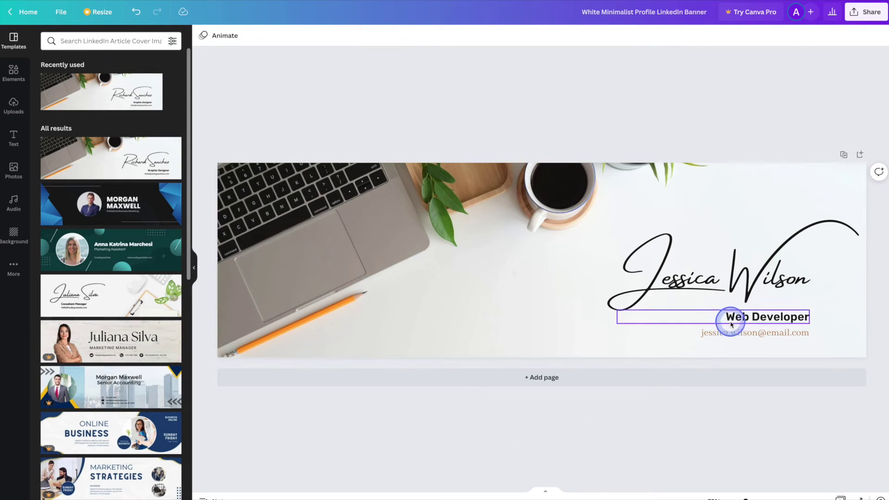
click(729, 284)
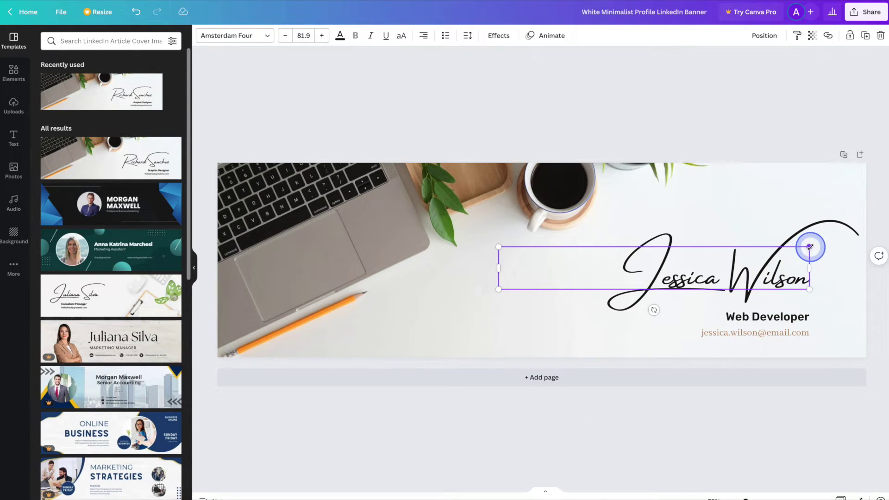
Shrink the signature name slightly, shift it right, and return to the LinkedIn banner templates
drag(810, 247, 794, 255)
drag(720, 272, 737, 273)
click(742, 419)
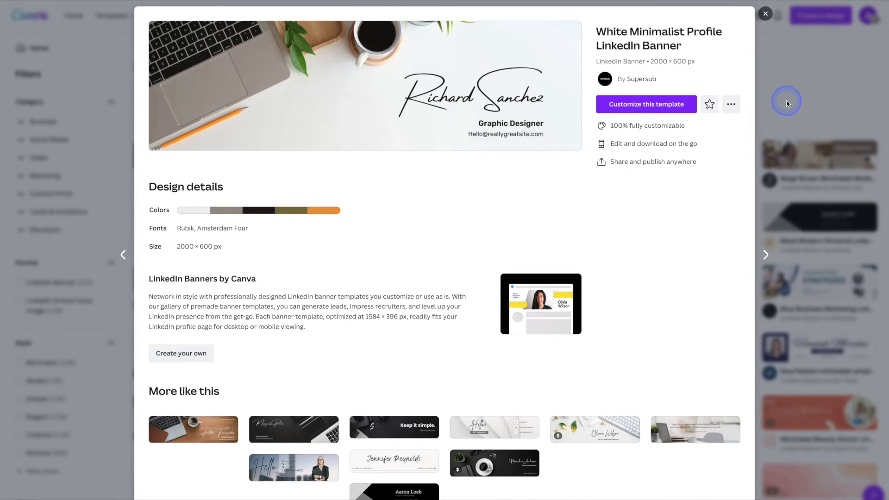
click(787, 101)
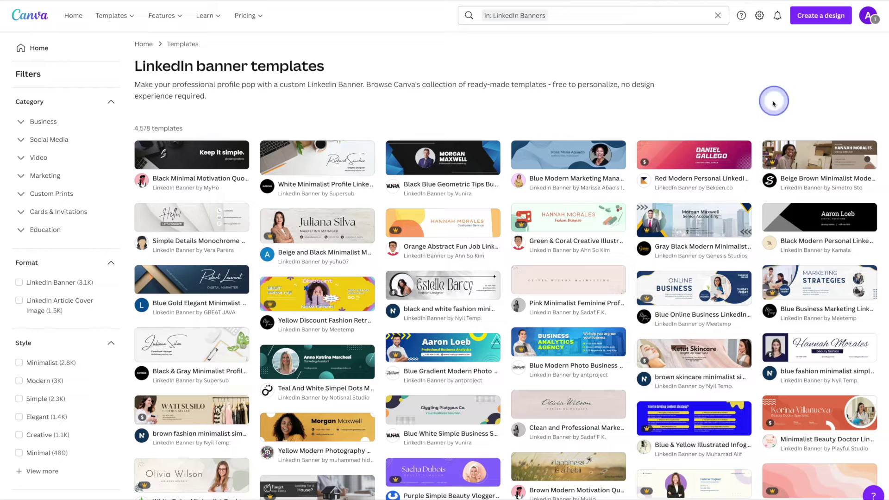
Open the Blue Modern Marketing Manager LinkedIn Banner template and select its name heading
mouse_move(617, 152)
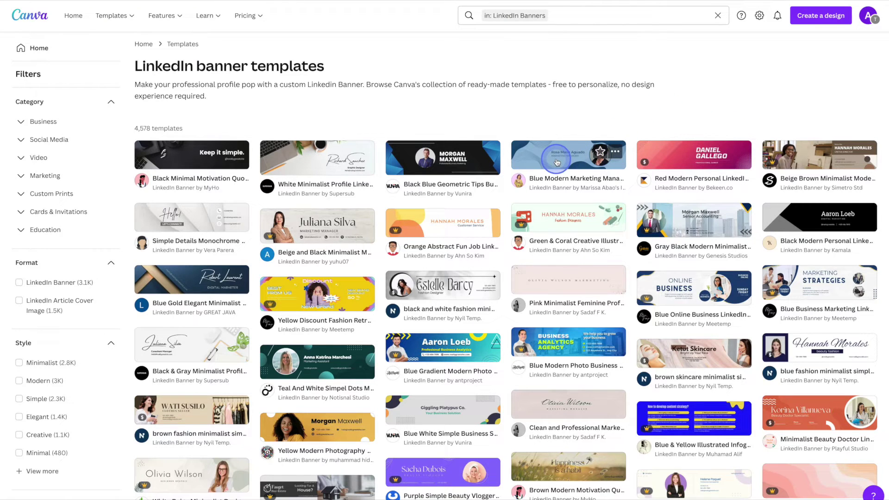
click(557, 162)
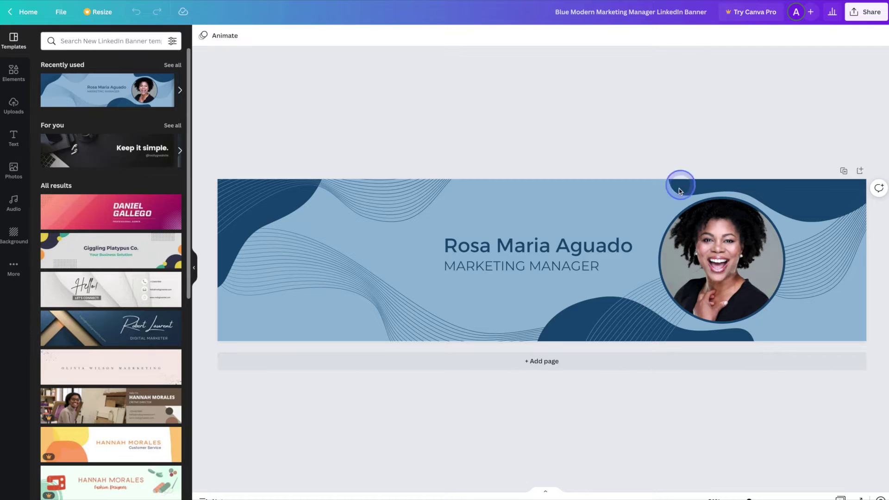
click(612, 244)
Overwrite the heading with a new person's name and change the subtitle to SALES MANAGER
click(612, 244)
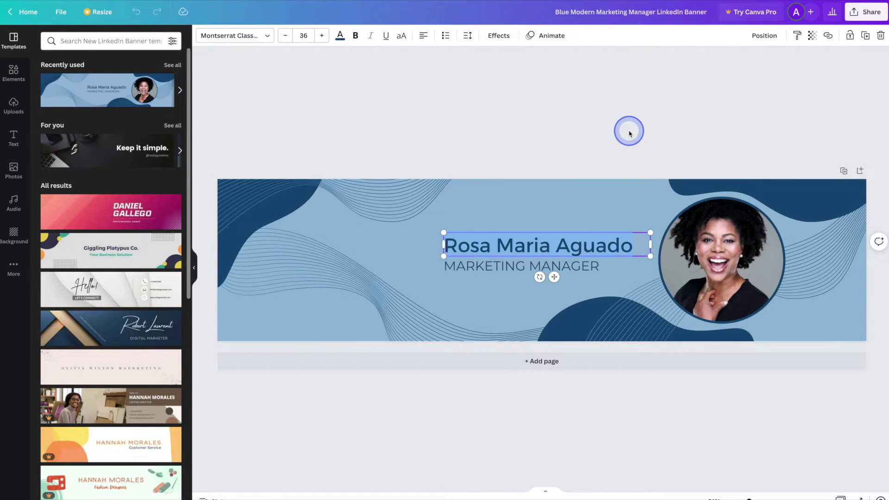
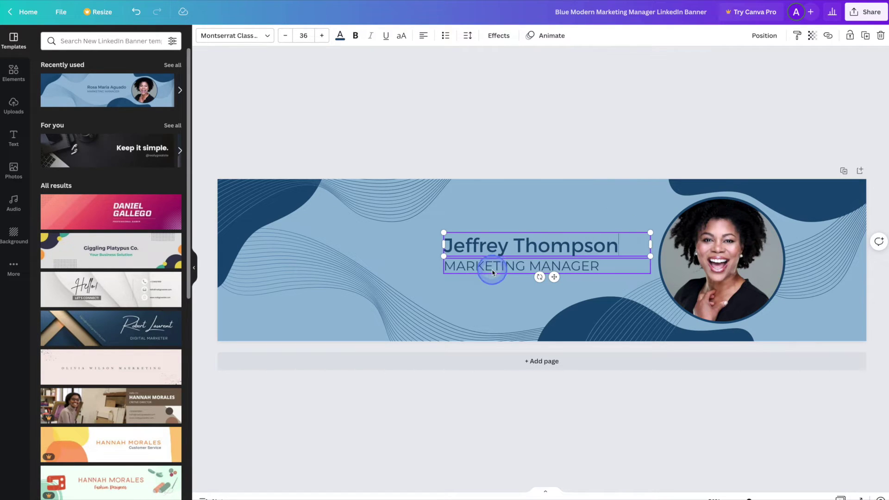
double_click(493, 268)
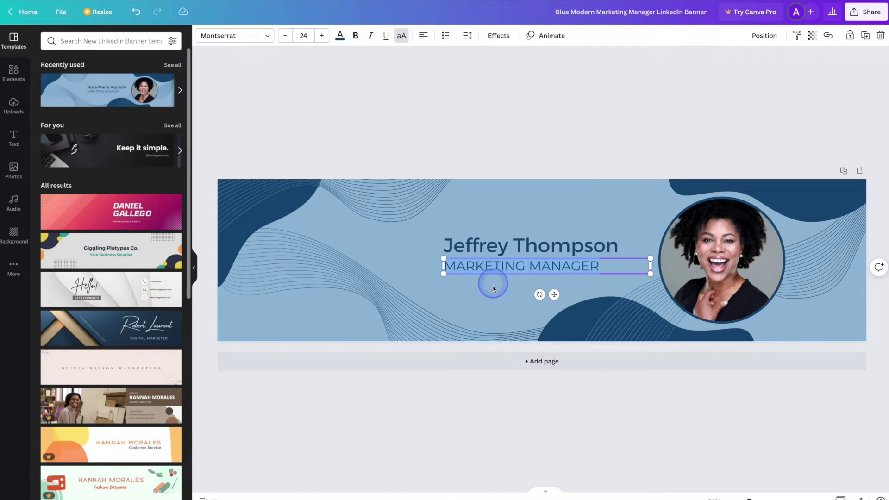
text(SALES)
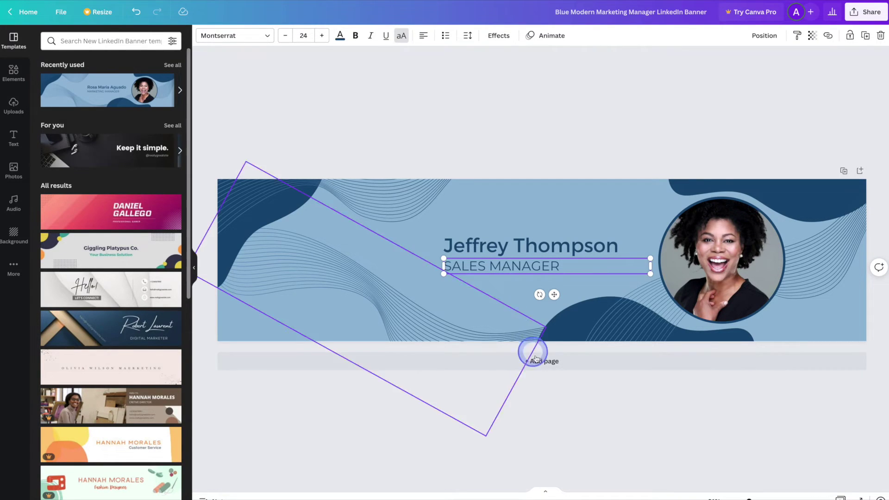
click(577, 405)
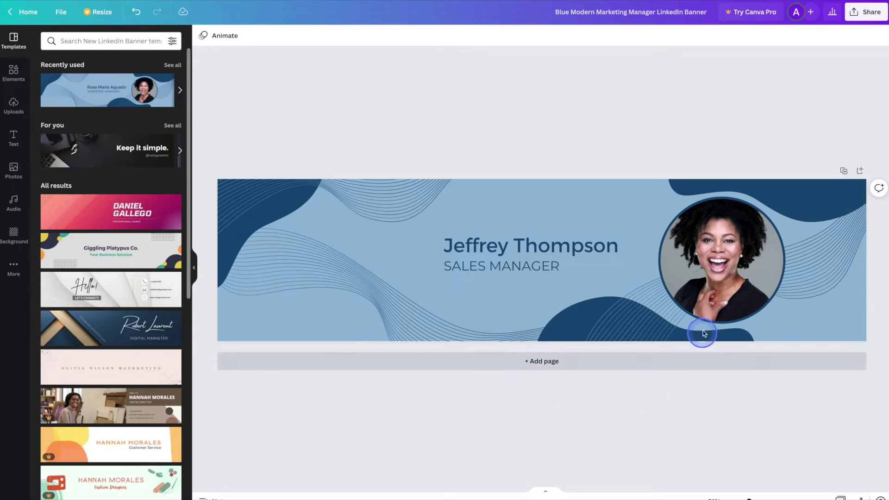
click(722, 259)
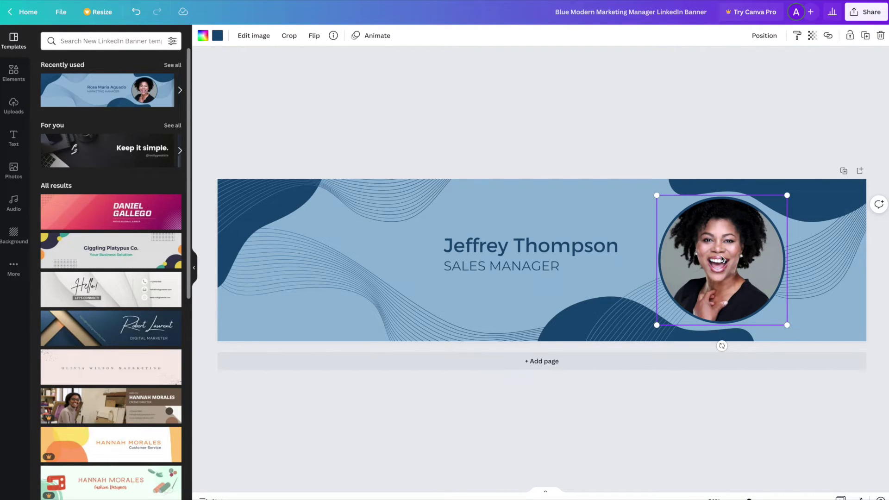
Delete the woman's portrait, leaving the circular photo frame empty
key(Delete)
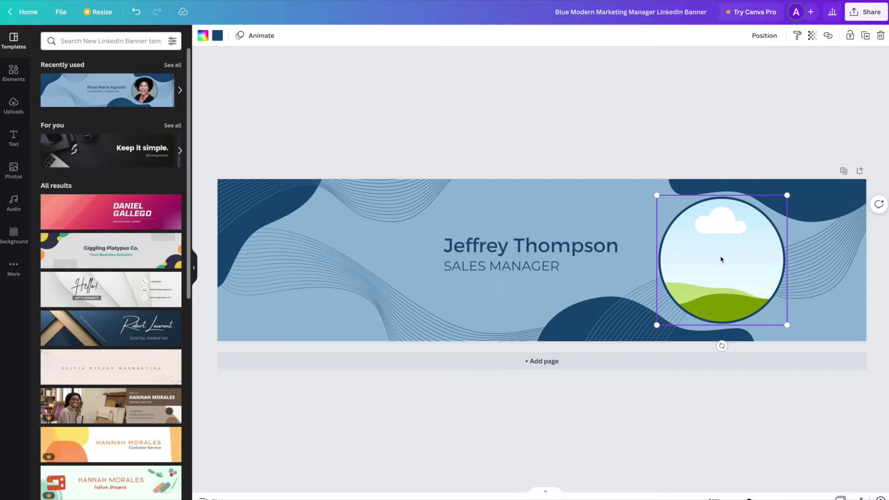
drag(721, 260, 142, 245)
click(14, 73)
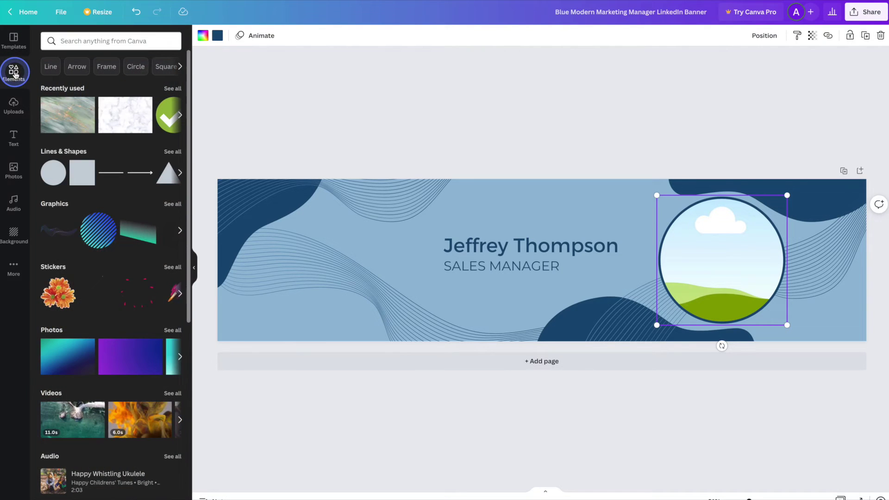
Search Elements for 'business man' and drop the suited man photo into the circular frame
click(71, 41)
text(business man)
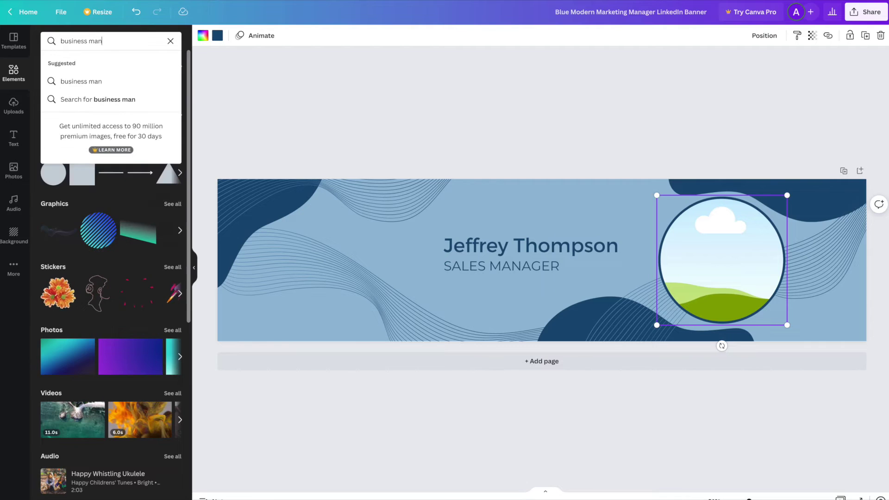
key(Return)
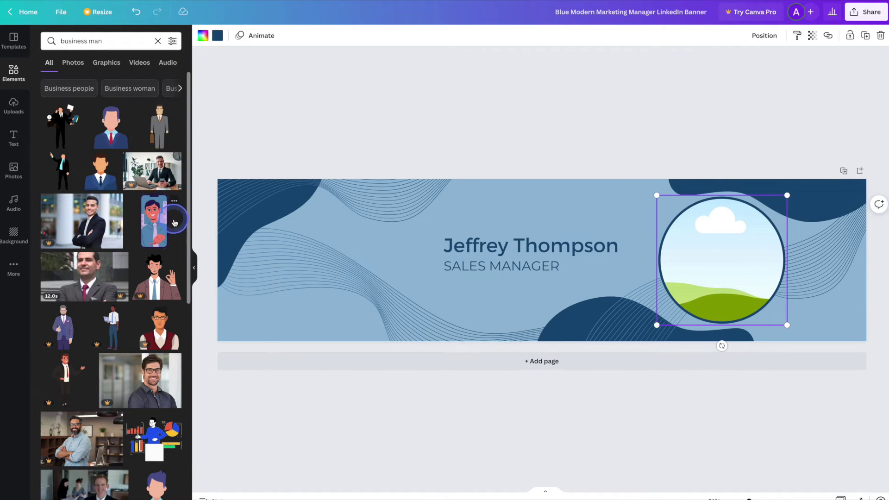
drag(190, 248, 182, 355)
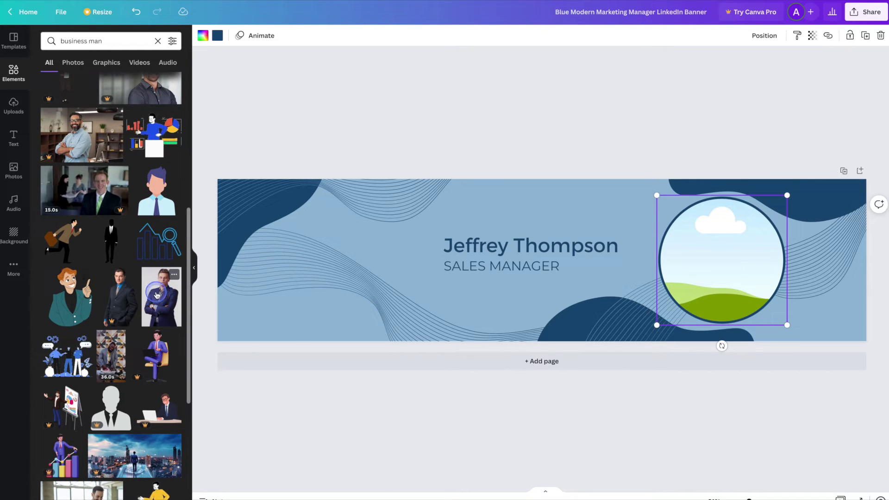
drag(156, 295, 681, 259)
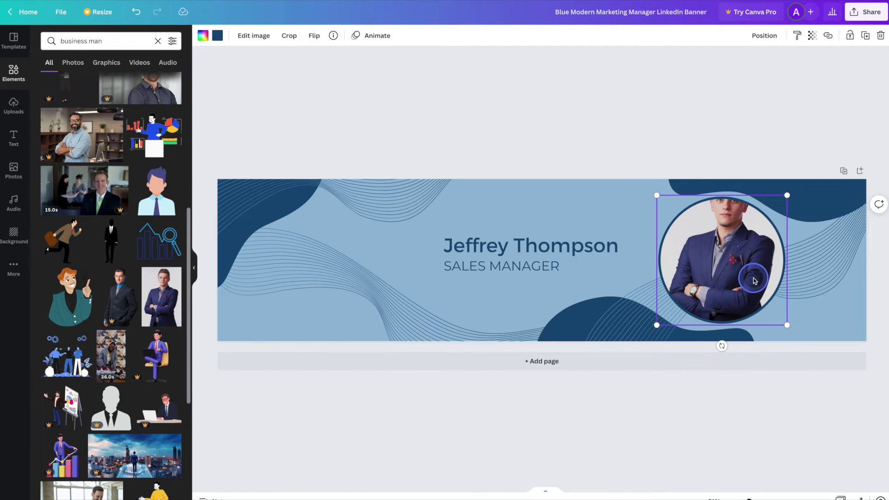
Crop and reposition the photo so the man's face and shoulders fill the circle
double_click(753, 262)
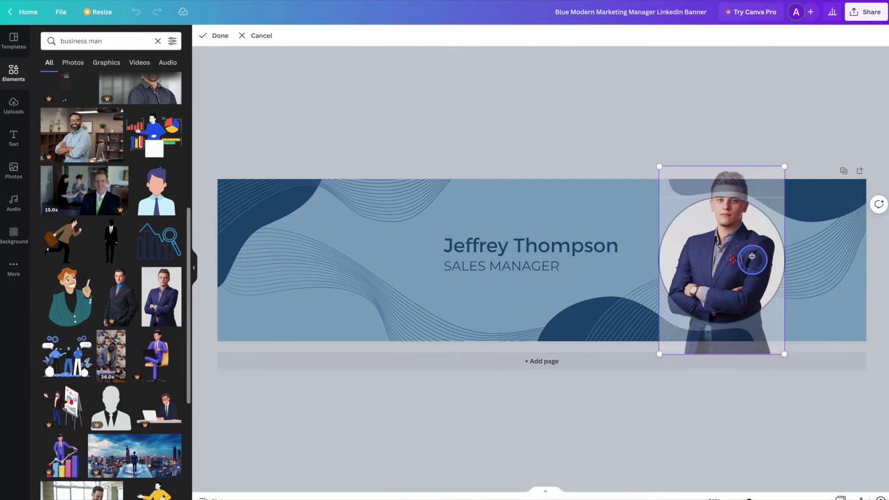
drag(754, 218, 752, 259)
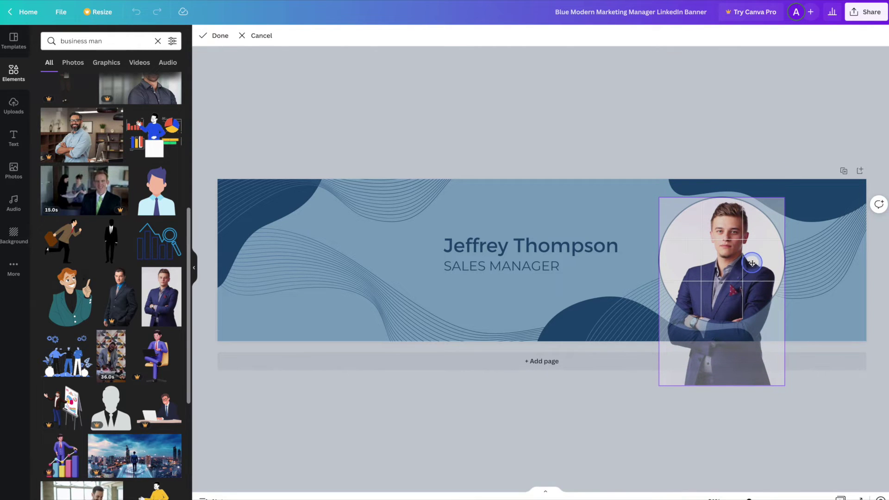
click(777, 444)
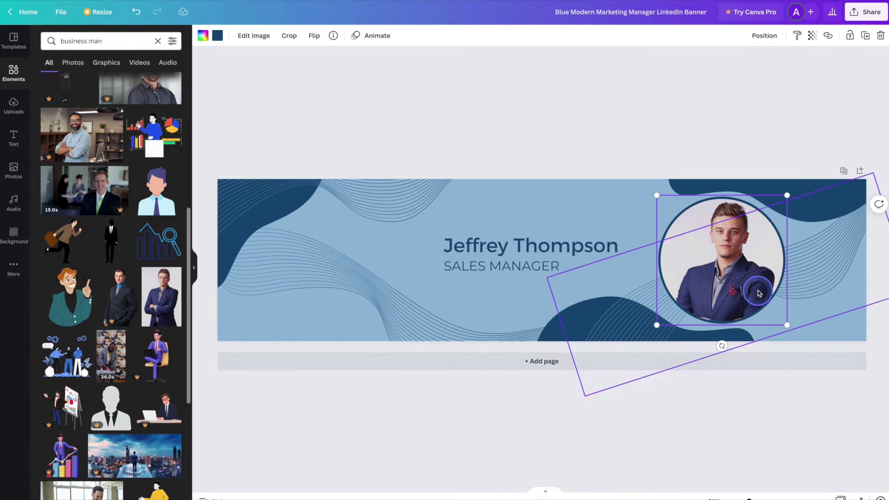
double_click(743, 273)
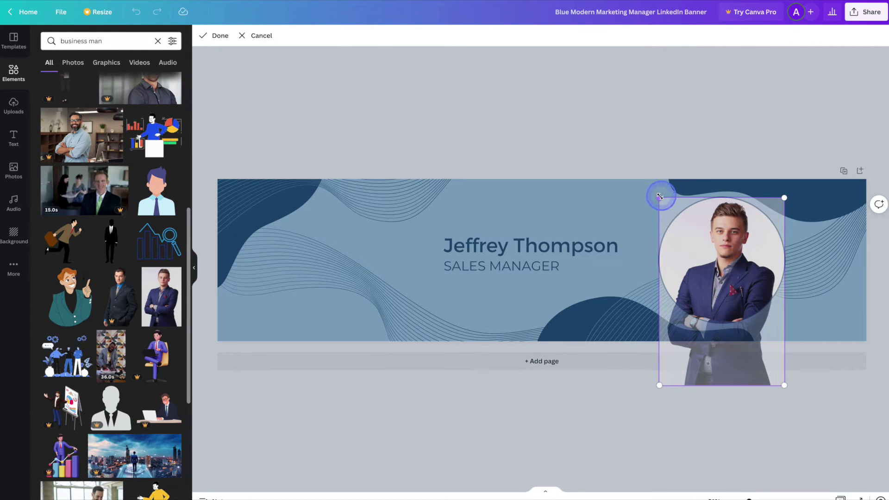
drag(658, 197, 621, 187)
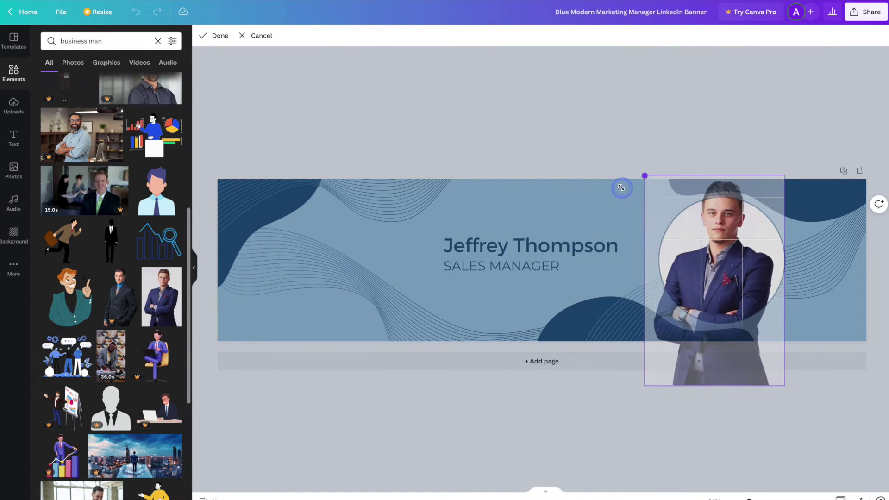
drag(734, 270, 731, 297)
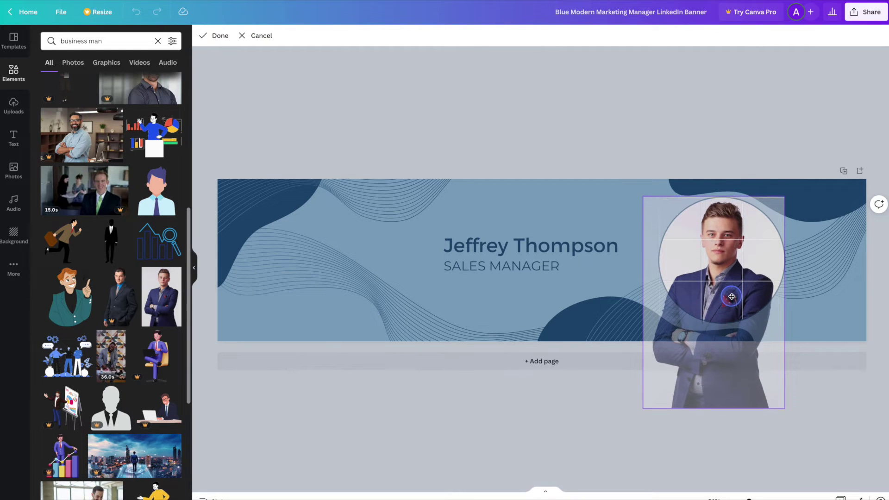
click(550, 434)
click(671, 434)
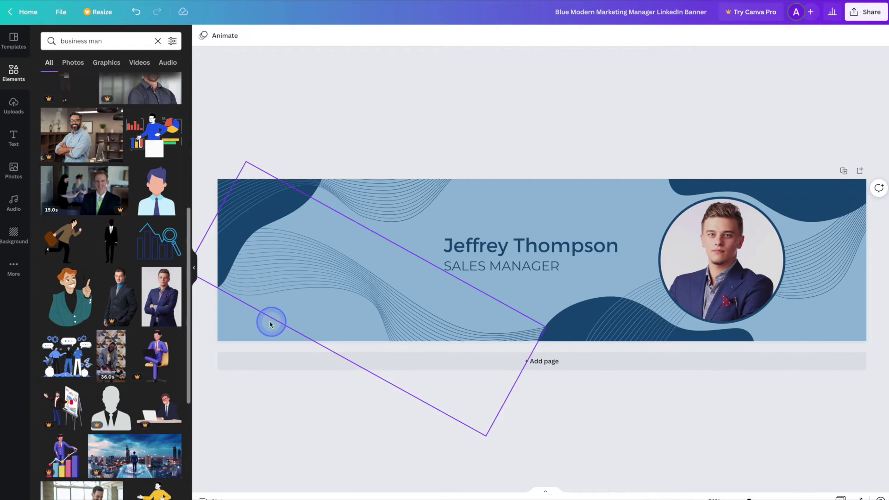
Replace the light blue background with the custom dark navy colour #0A2134
click(250, 326)
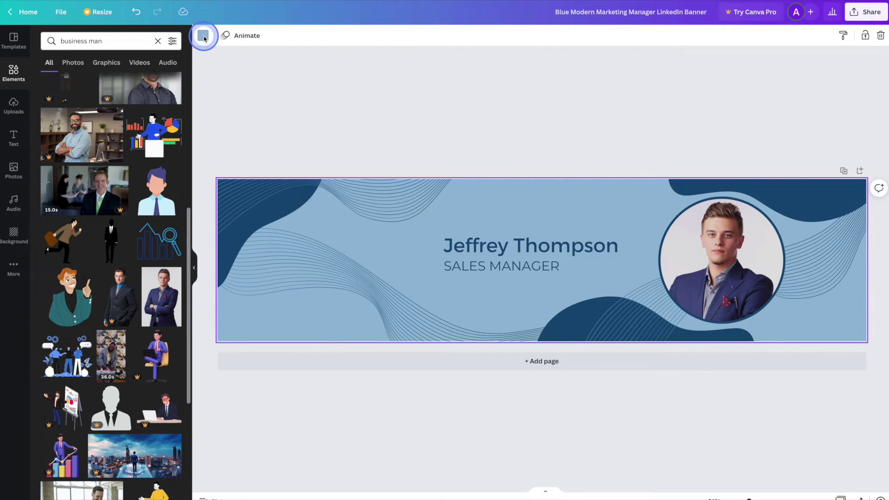
click(202, 38)
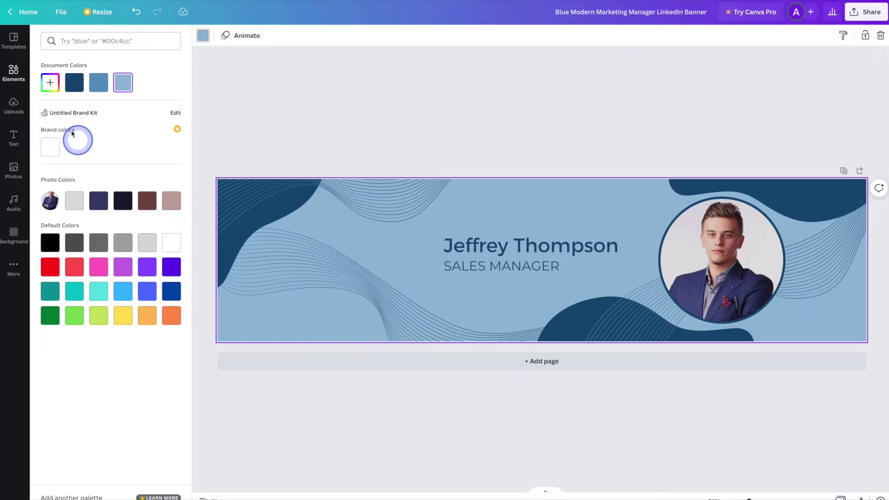
click(50, 83)
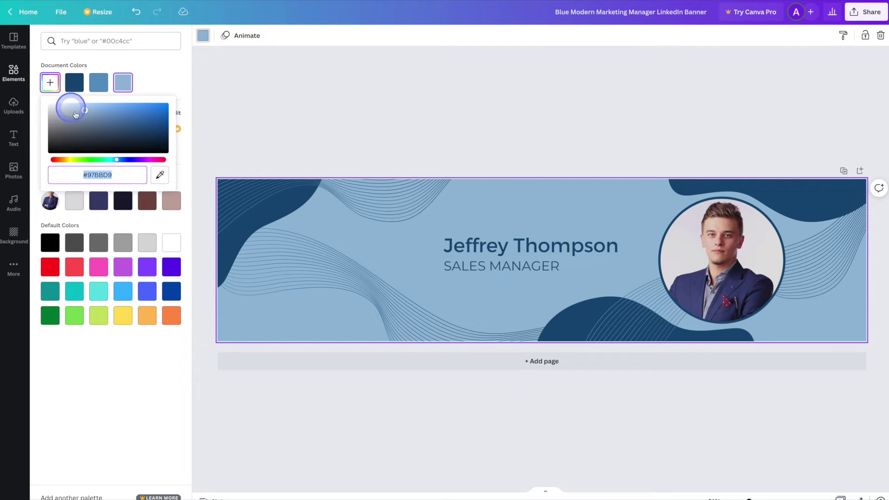
drag(110, 124, 146, 144)
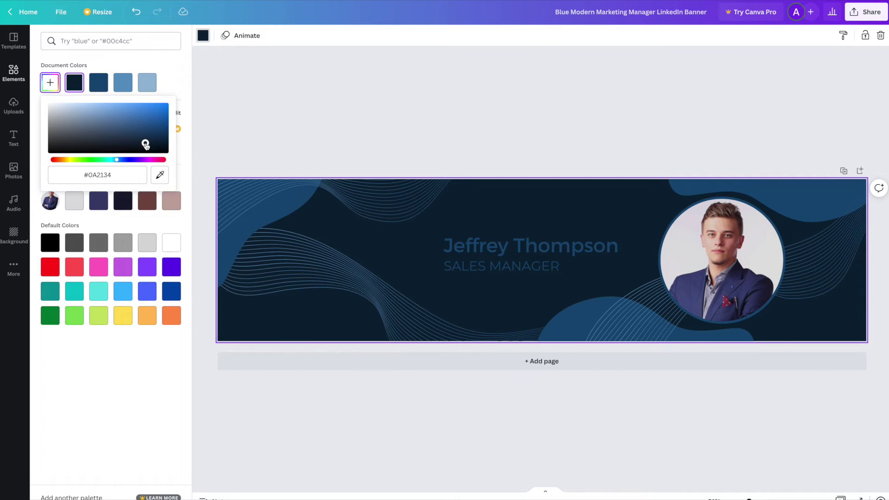
click(258, 423)
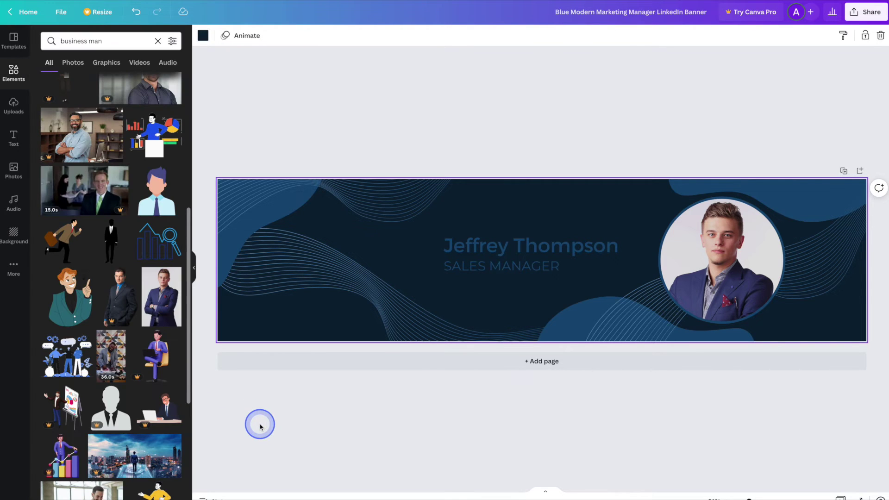
Color the name and SALES MANAGER title with the light grey Photo Colors swatch
click(496, 250)
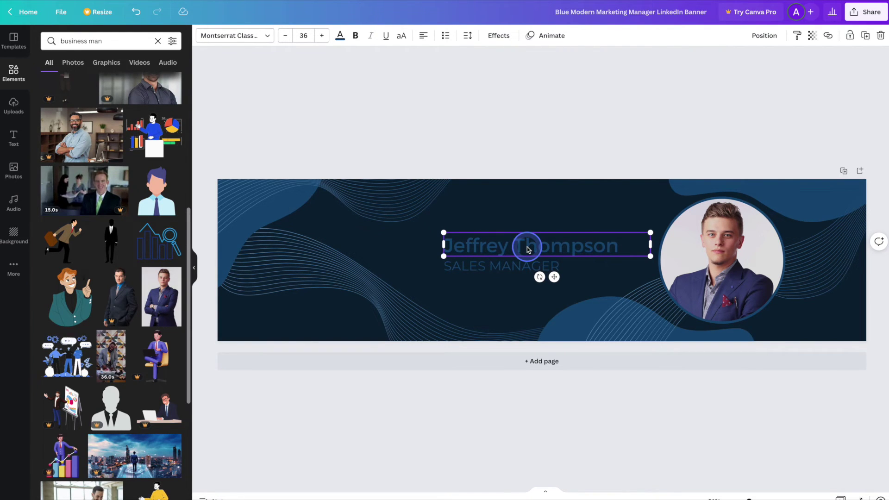
shift+click(510, 268)
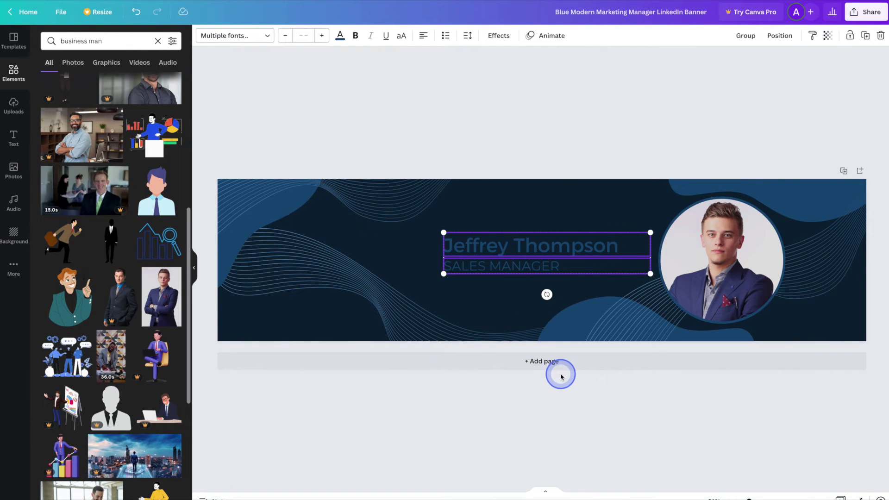
click(341, 38)
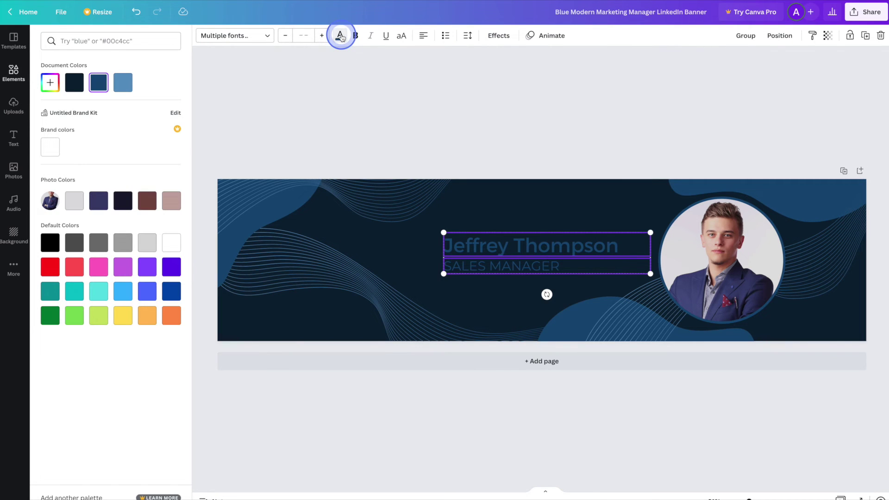
click(73, 204)
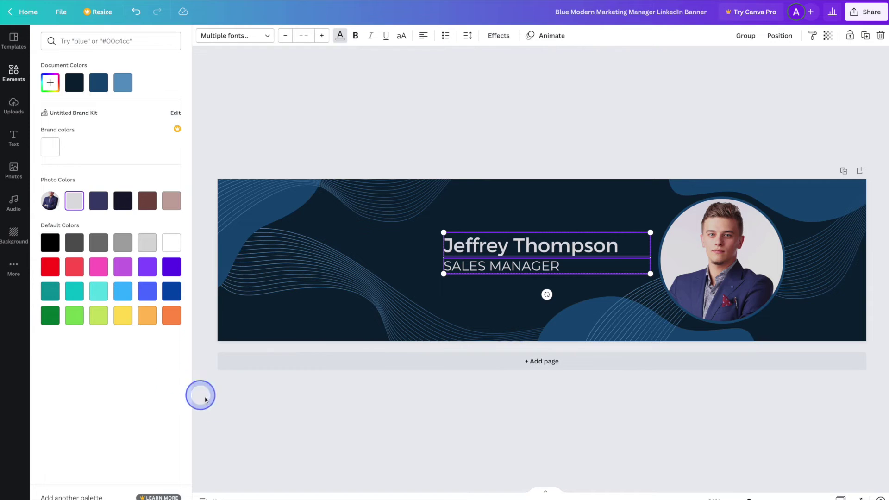
click(319, 417)
click(430, 417)
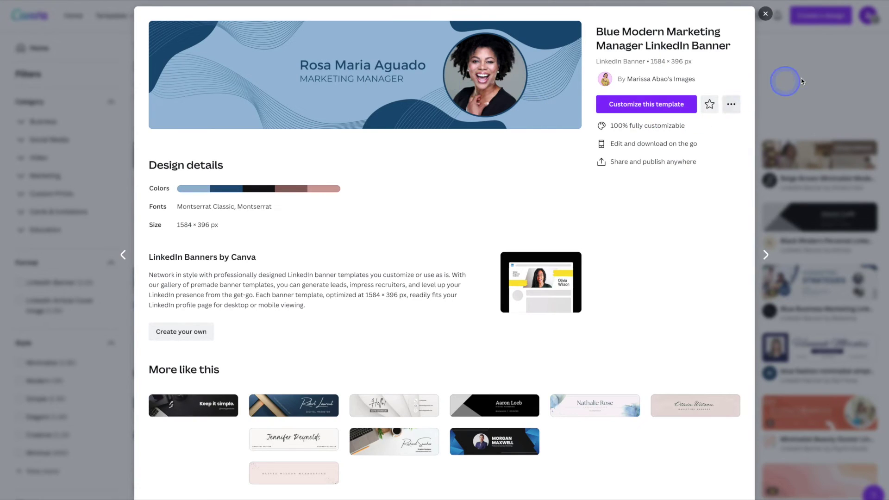
Close the template details and bring the gallery's Color filter section into view
click(801, 79)
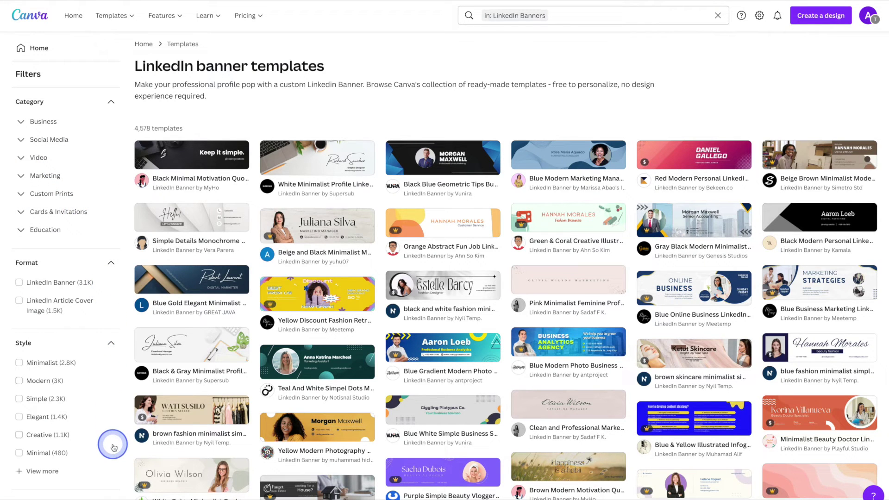
scroll(114, 448, down, 2)
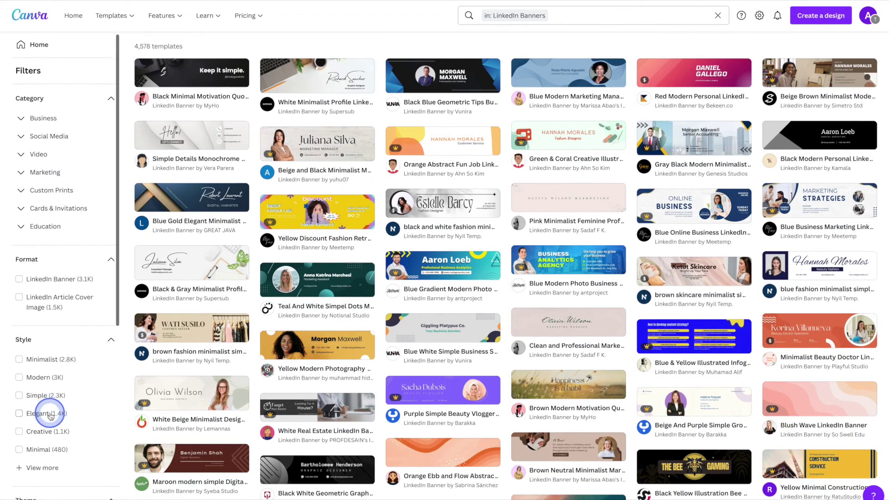
drag(113, 294, 114, 486)
scroll(83, 429, down, 3)
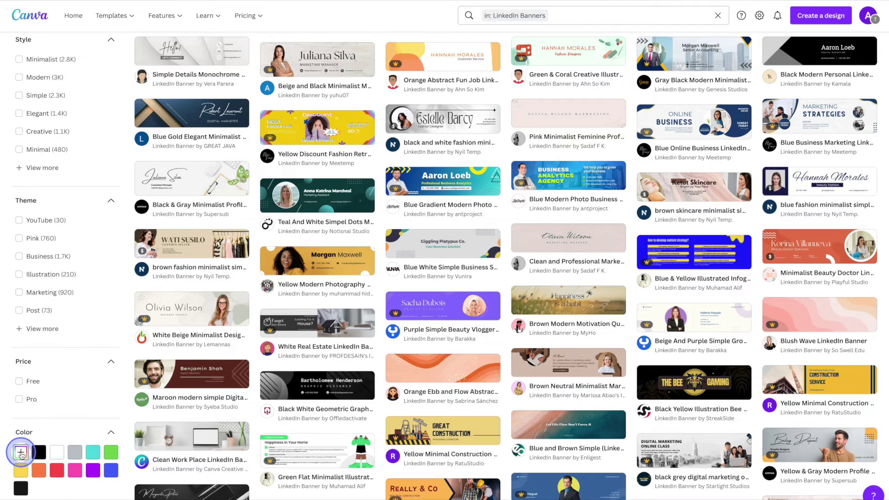
Filter templates to a custom yellow and open the Yellow and Black portrait template
click(20, 452)
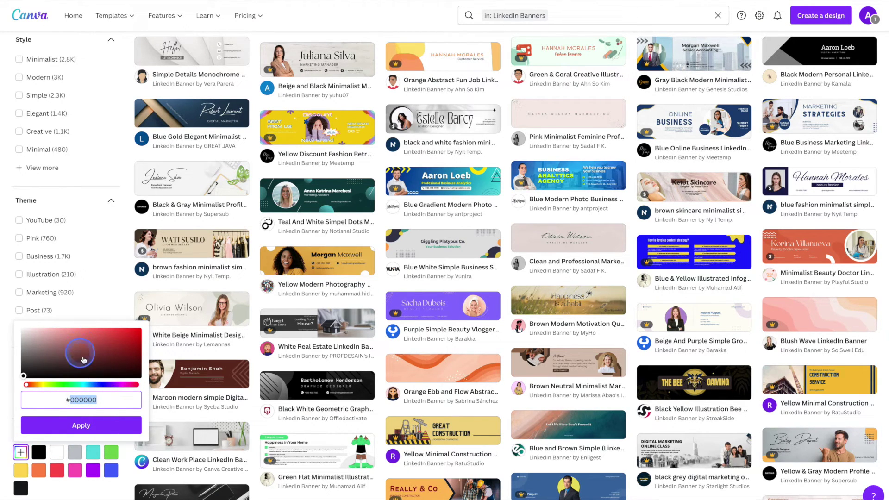
click(104, 345)
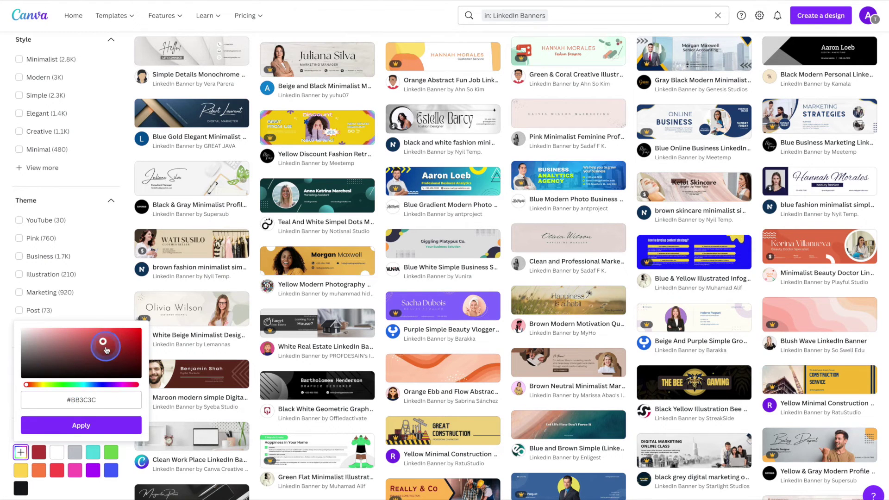
click(102, 385)
drag(90, 388, 41, 386)
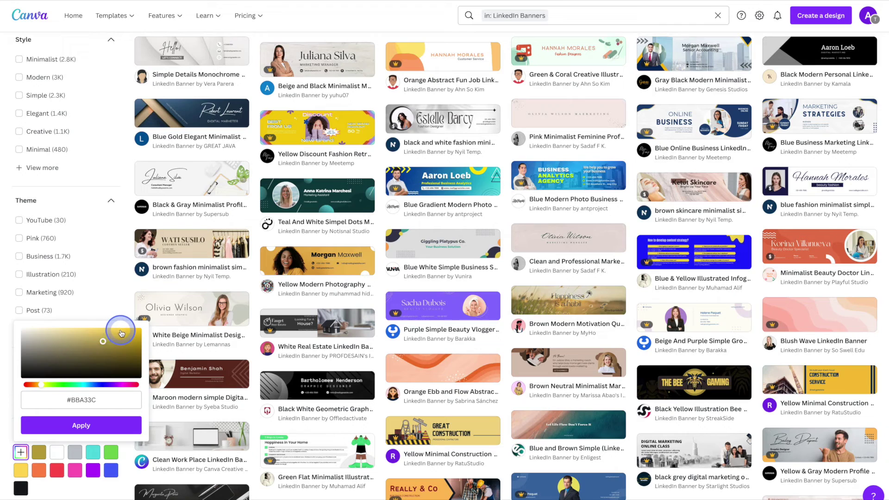
click(85, 426)
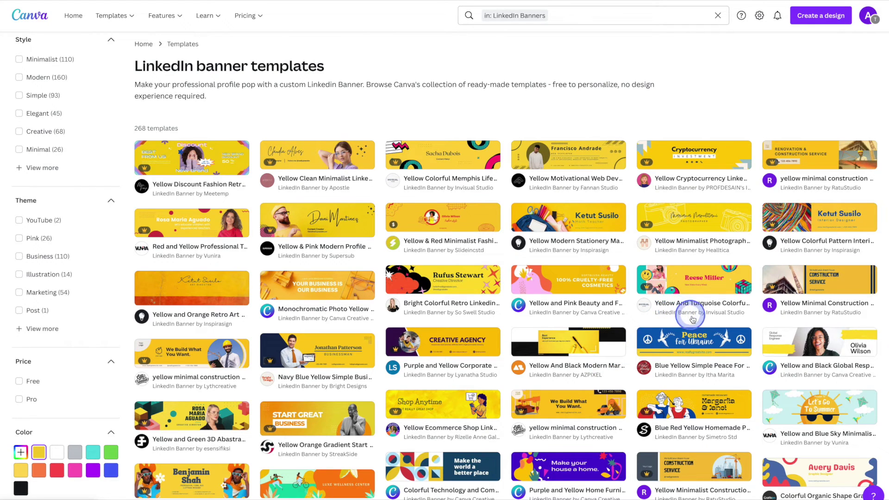
click(837, 352)
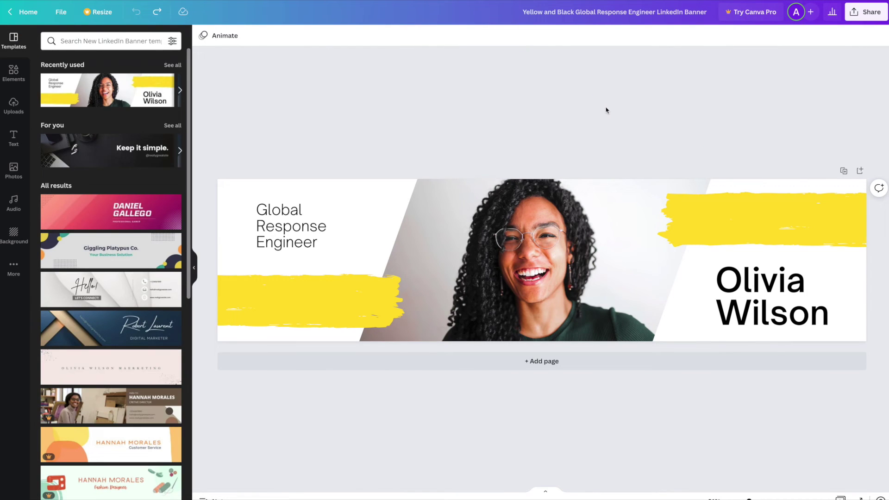
Change the job title text to 'Web Designer', split over two lines
double_click(284, 228)
click(377, 148)
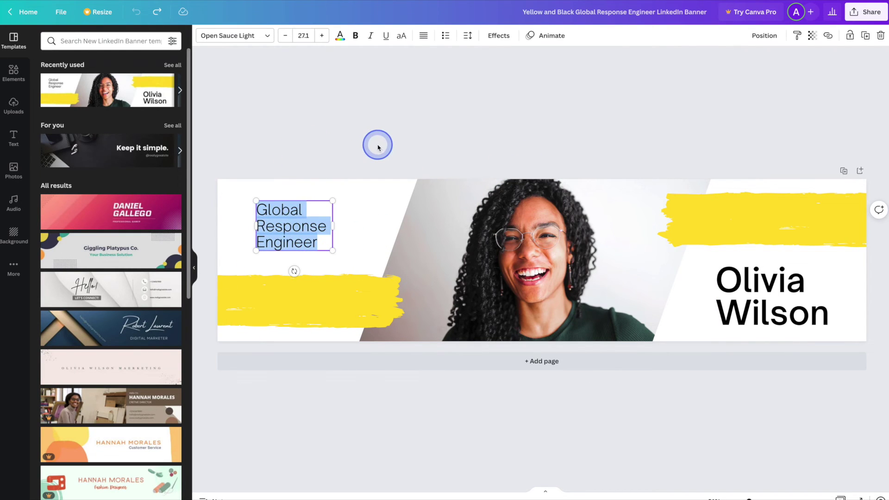
text(We)
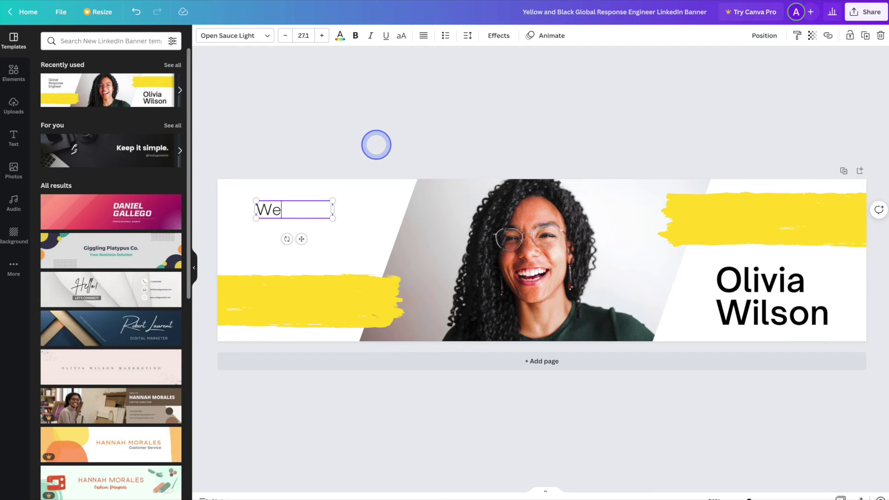
text(b)
key(Return)
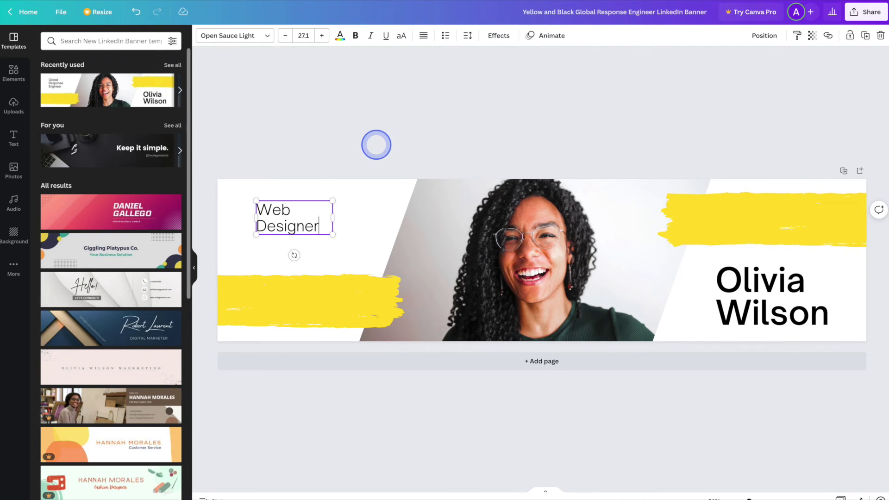
Replace the sample name with a new full name at font size 48
click(747, 311)
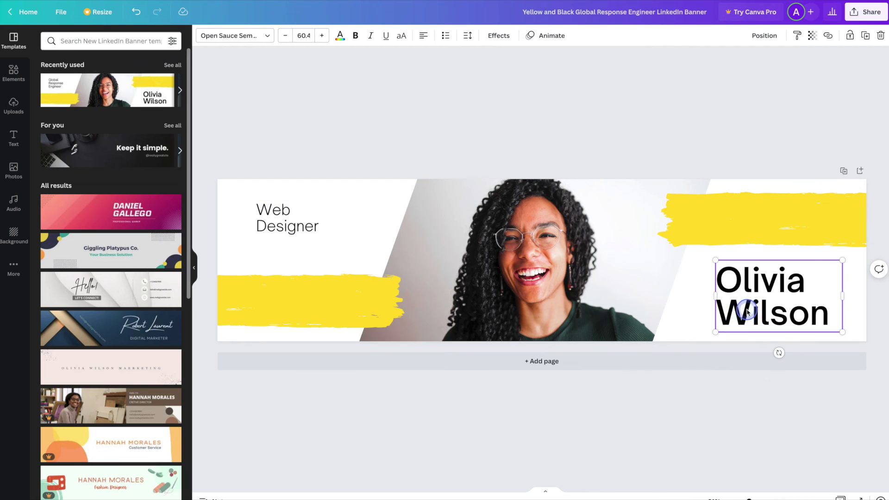
click(747, 309)
triple_click(747, 310)
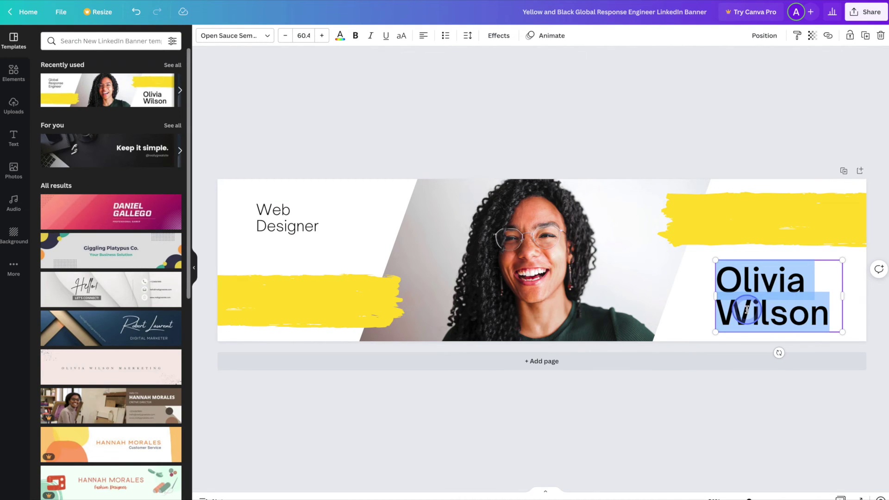
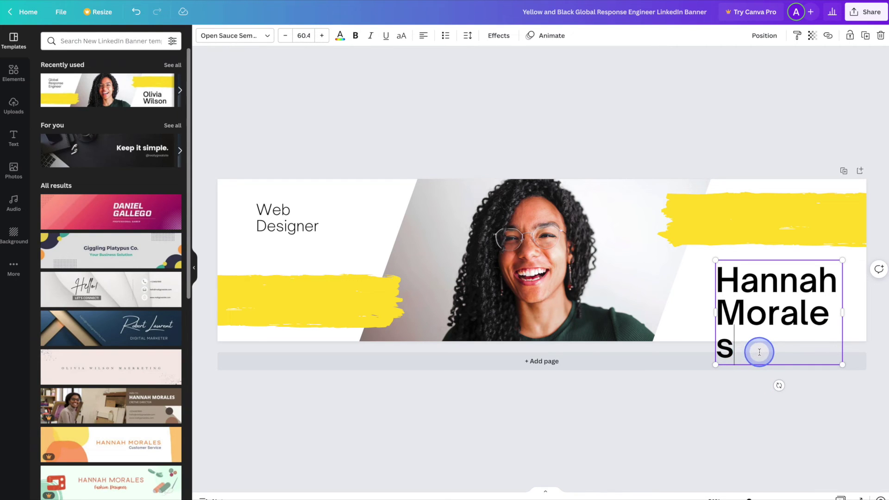
drag(750, 349, 722, 280)
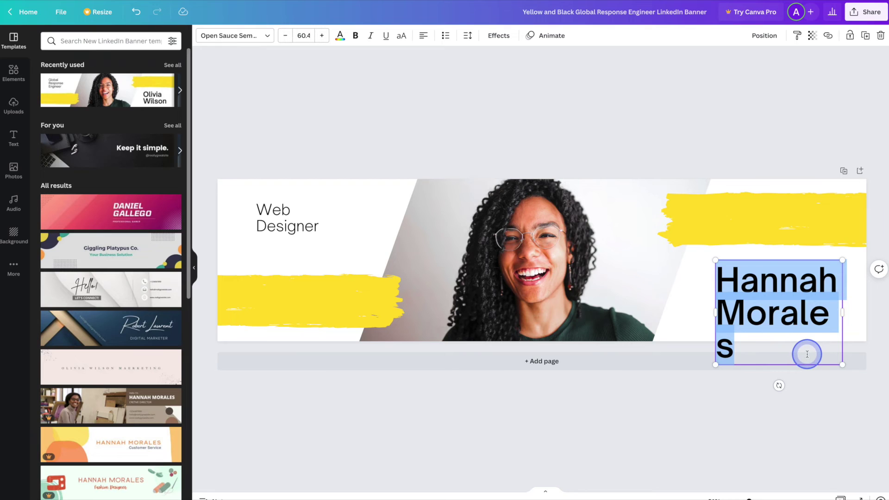
click(303, 36)
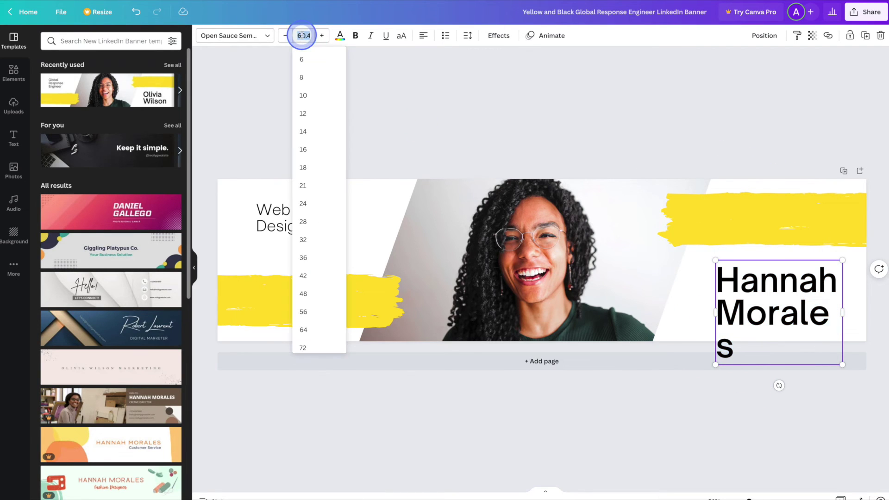
click(315, 293)
Nudge and enlarge the name block, then enlarge the Web Designer text block
click(782, 387)
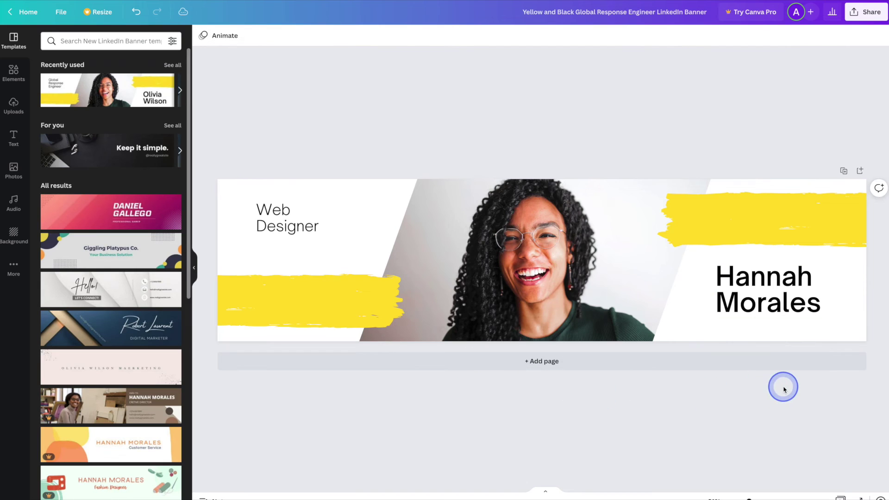
drag(763, 280, 765, 286)
drag(841, 339, 794, 308)
click(788, 377)
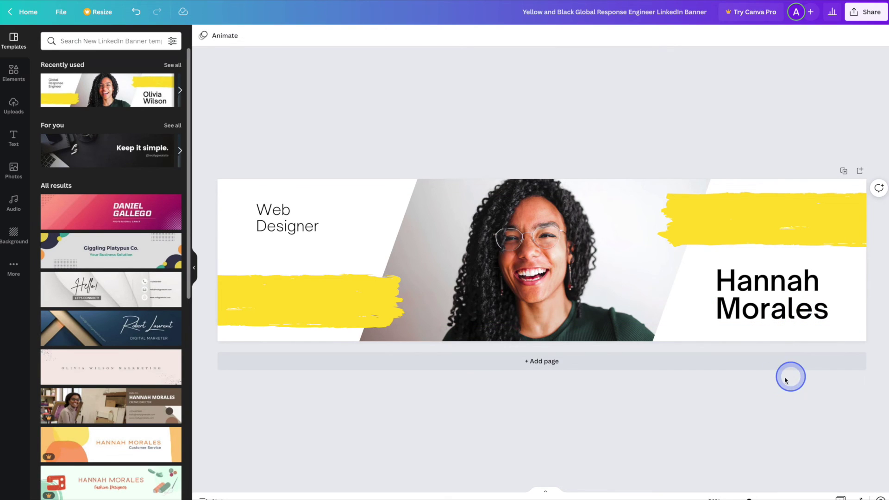
click(271, 221)
drag(332, 234, 349, 242)
click(377, 134)
click(453, 224)
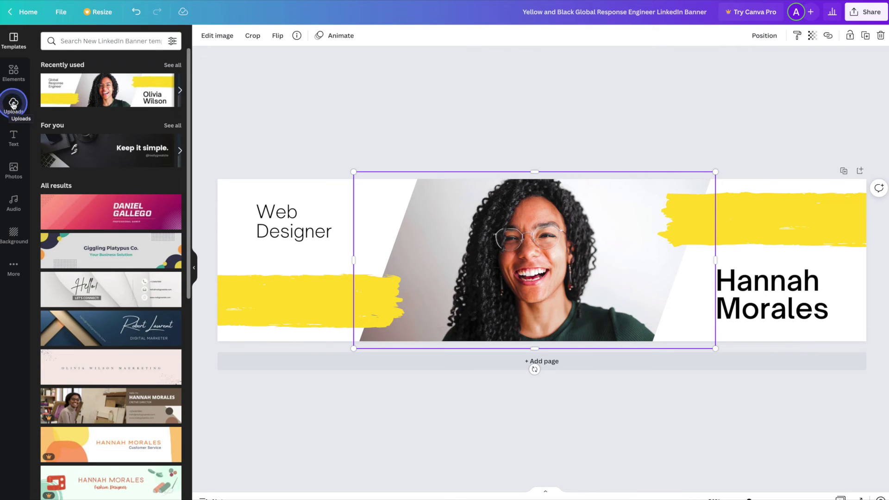
Search Elements for 'web design' and drop the desk wireframe photo into the portrait frame
click(13, 70)
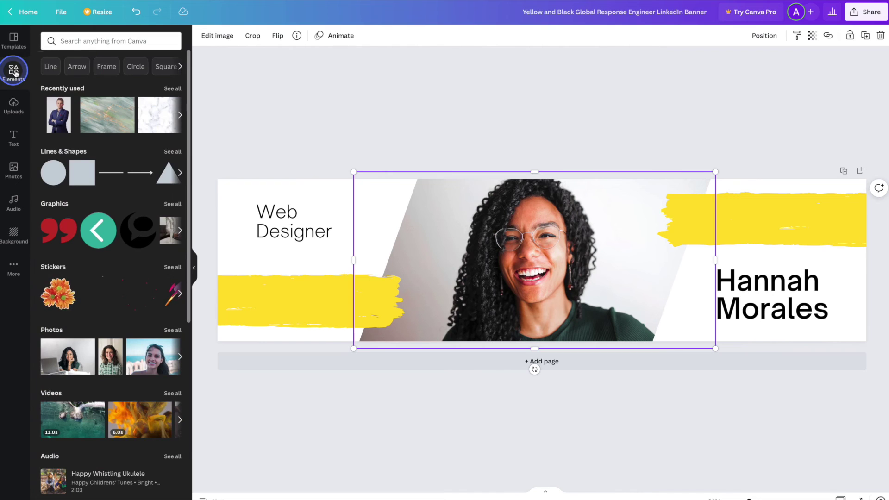
click(75, 40)
text(web design)
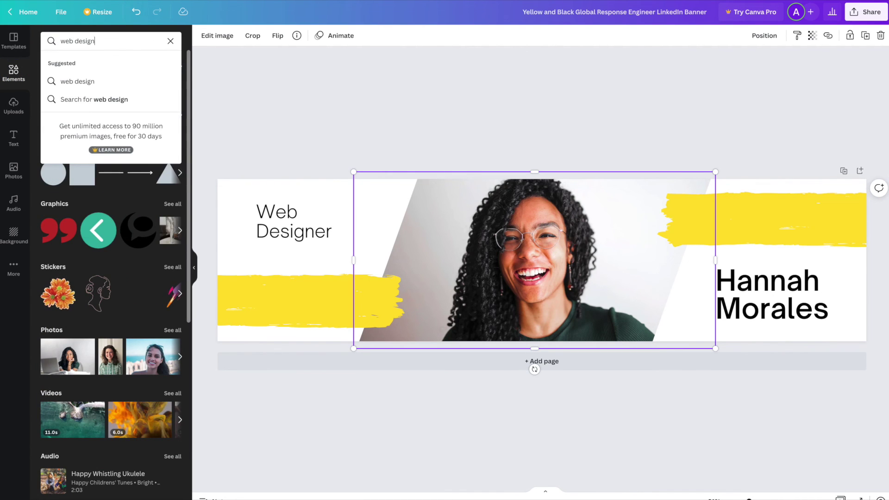
key(Return)
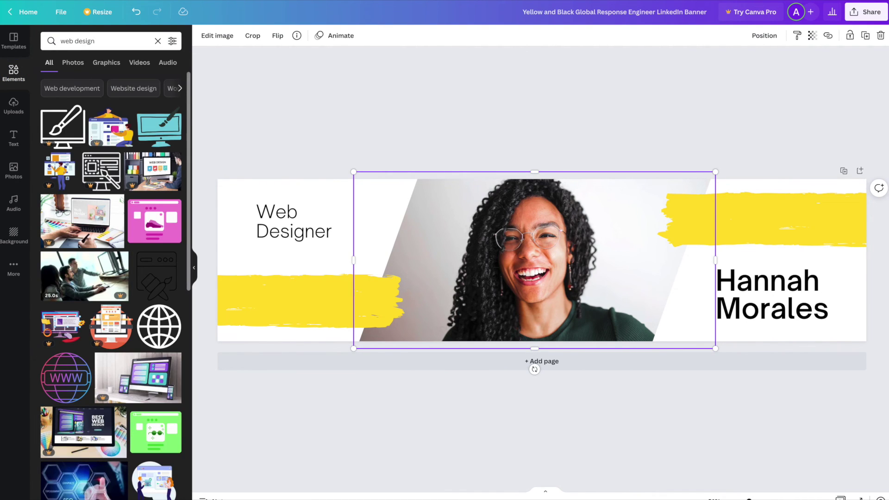
drag(190, 99, 182, 469)
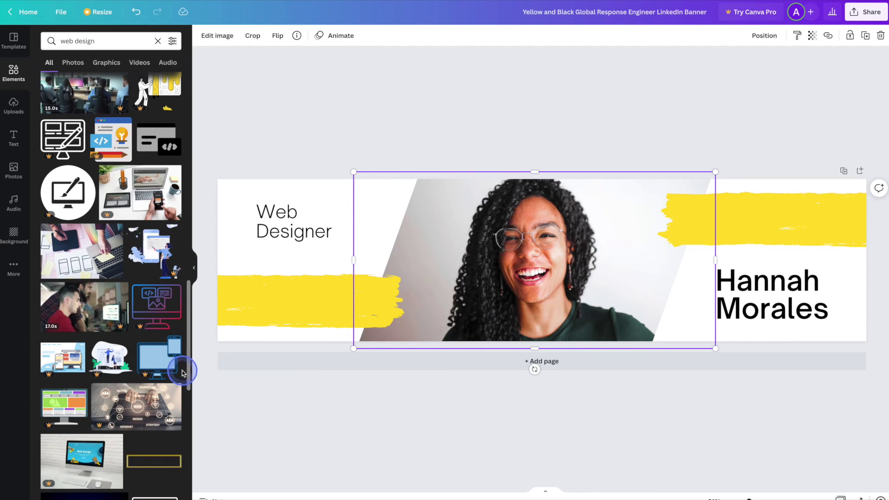
drag(83, 257, 425, 275)
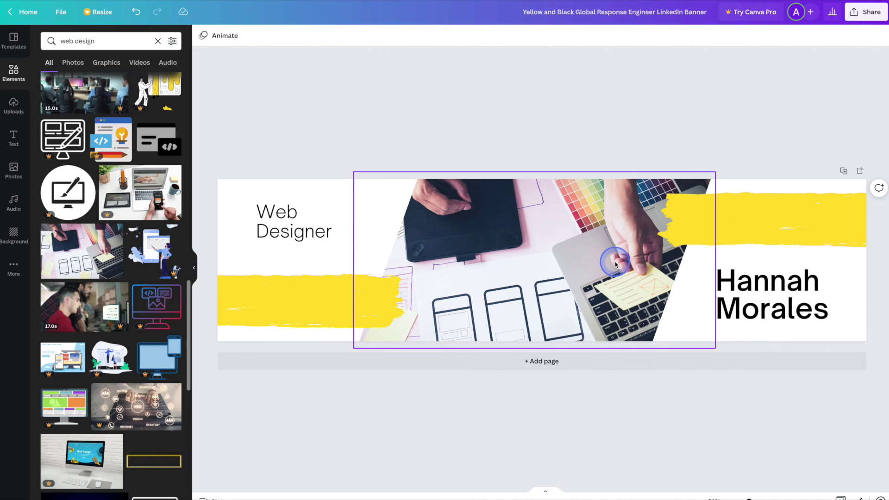
Reposition the new photo within its frame
double_click(616, 264)
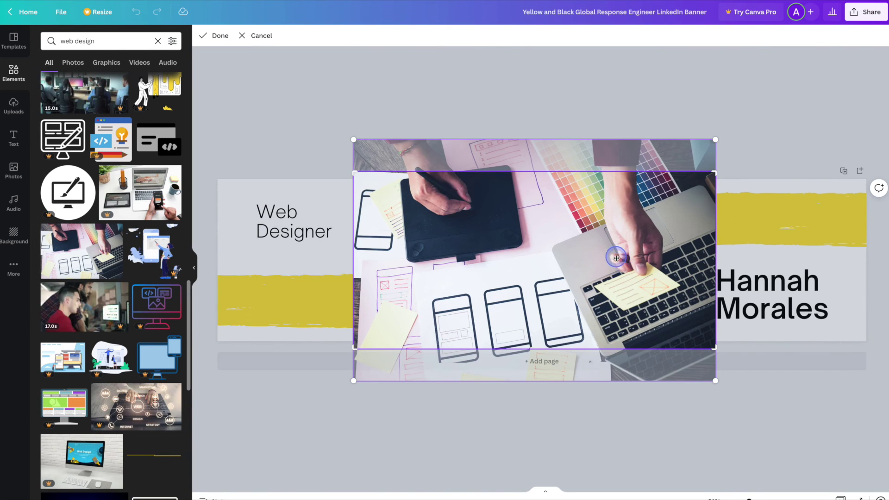
drag(617, 257, 615, 236)
click(531, 404)
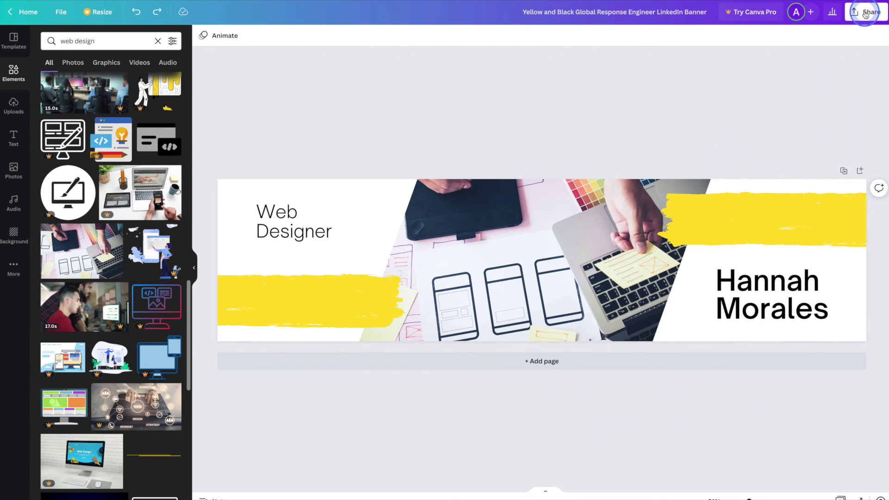
Download the Web Designer banner as a 1584 × 396 px PNG file
click(865, 14)
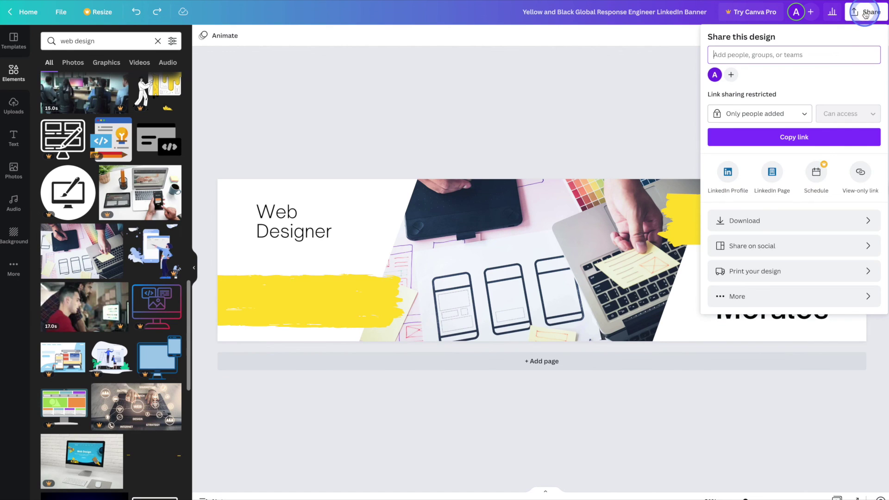
click(868, 223)
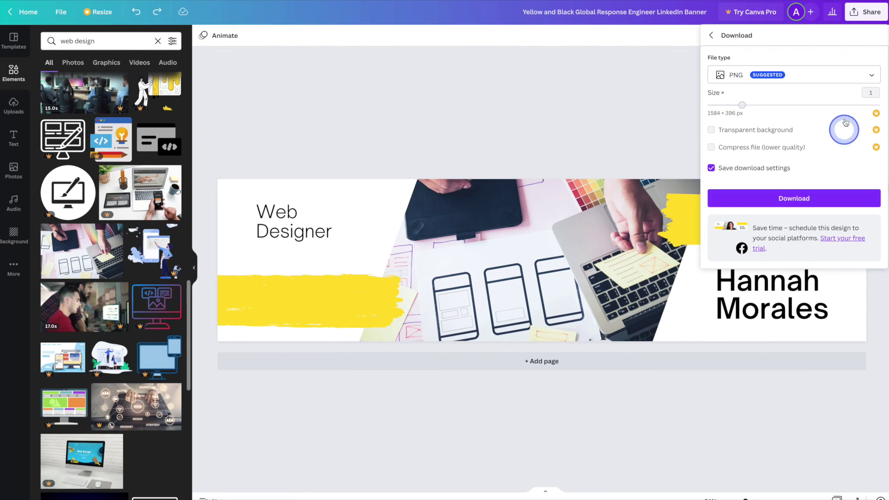
click(843, 78)
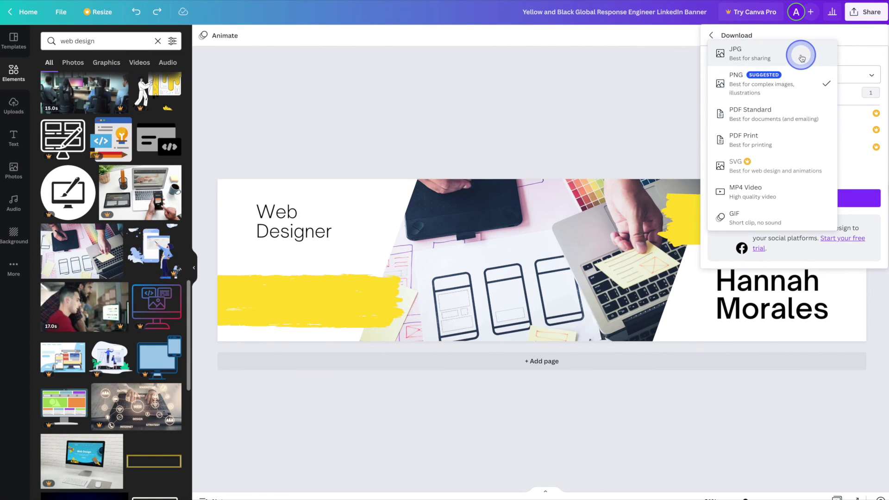
click(813, 85)
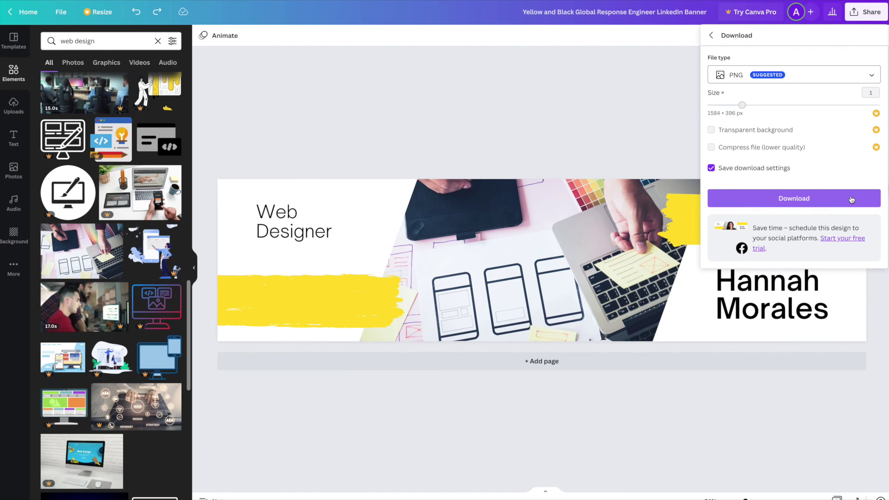
click(851, 199)
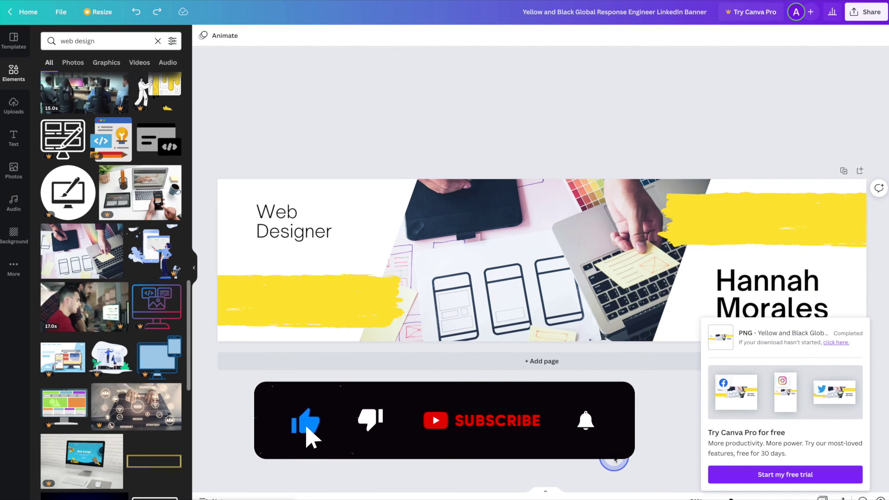
click(614, 459)
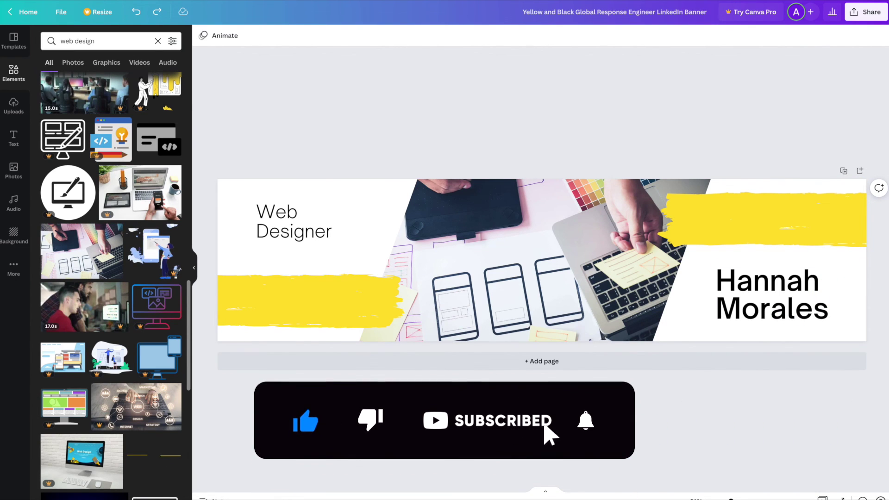